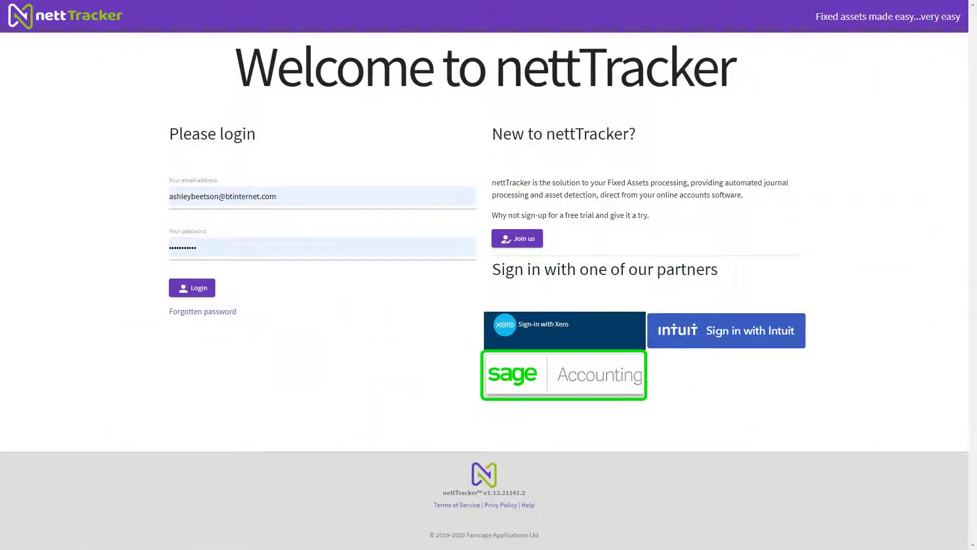
- Sign in with Sage Accounting and start a new company for the nettTracker Sage Demo business
left_click(580, 376)
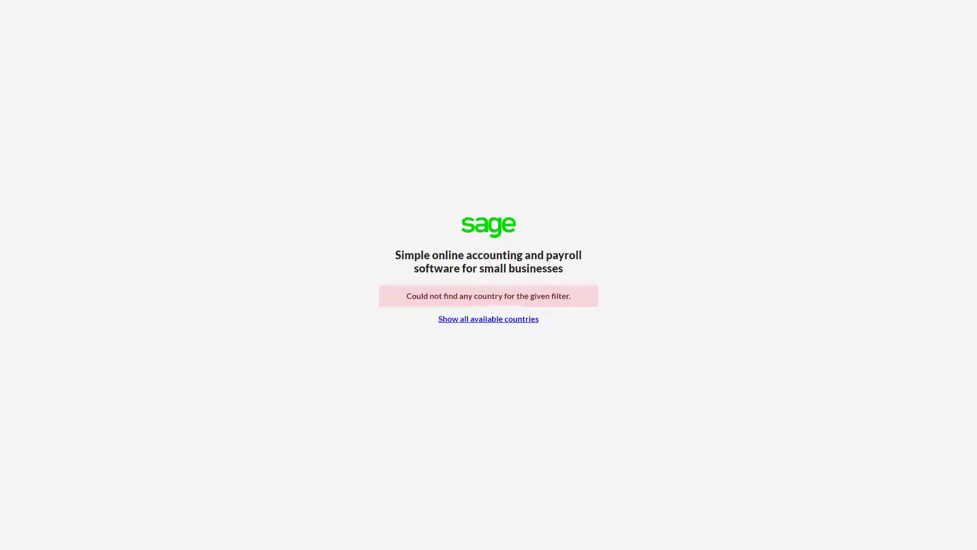
left_click(474, 319)
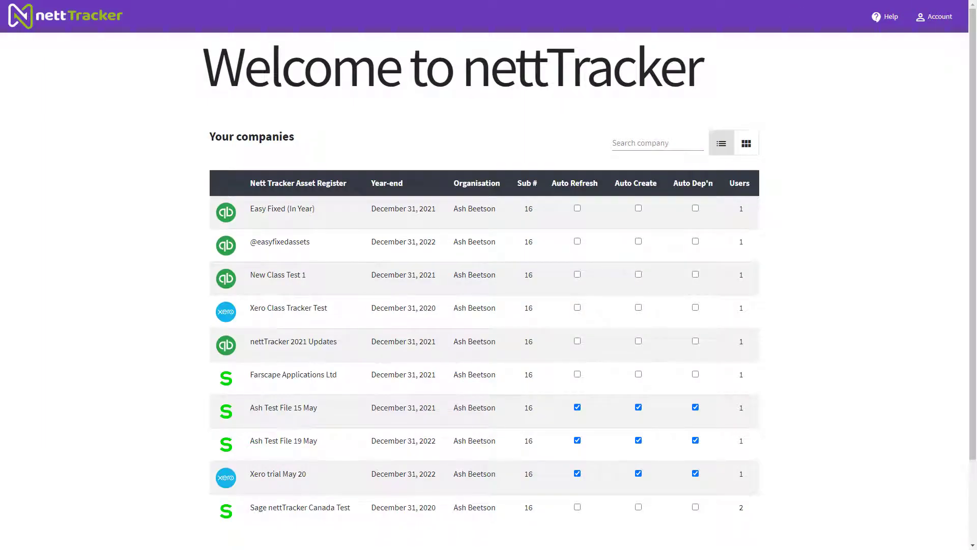
left_click(935, 17)
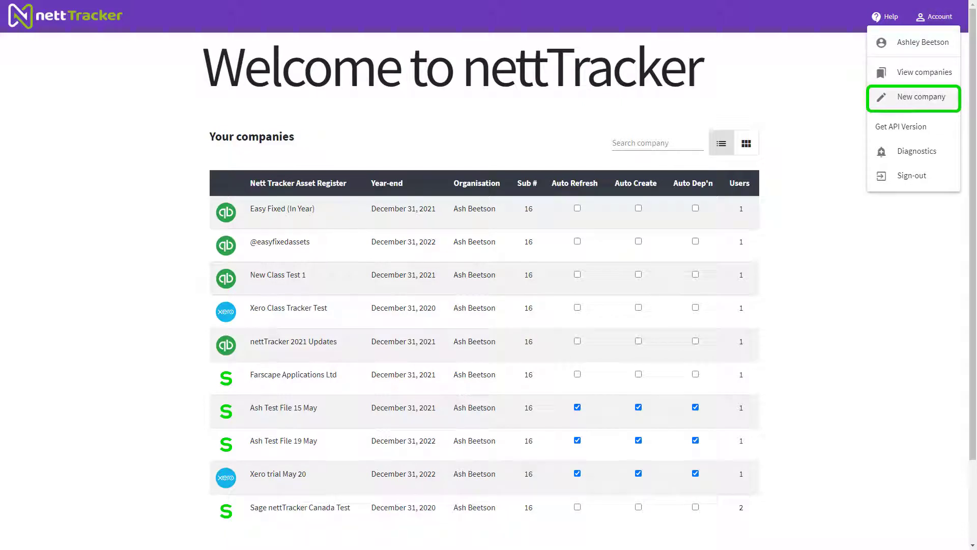
left_click(920, 97)
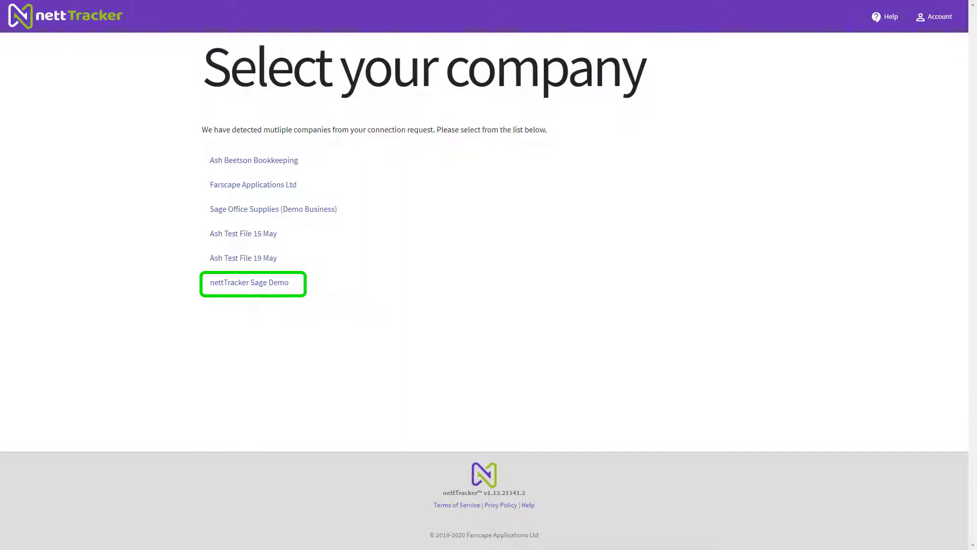
left_click(233, 283)
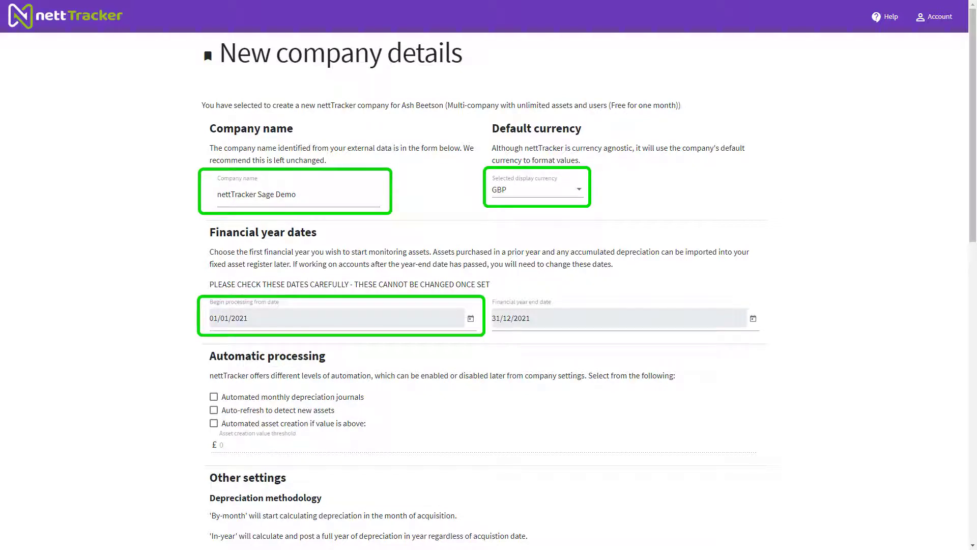
- Set the new company's financial year to begin processing from 01/01/2020 and end on 31/12/2020
left_click(471, 319)
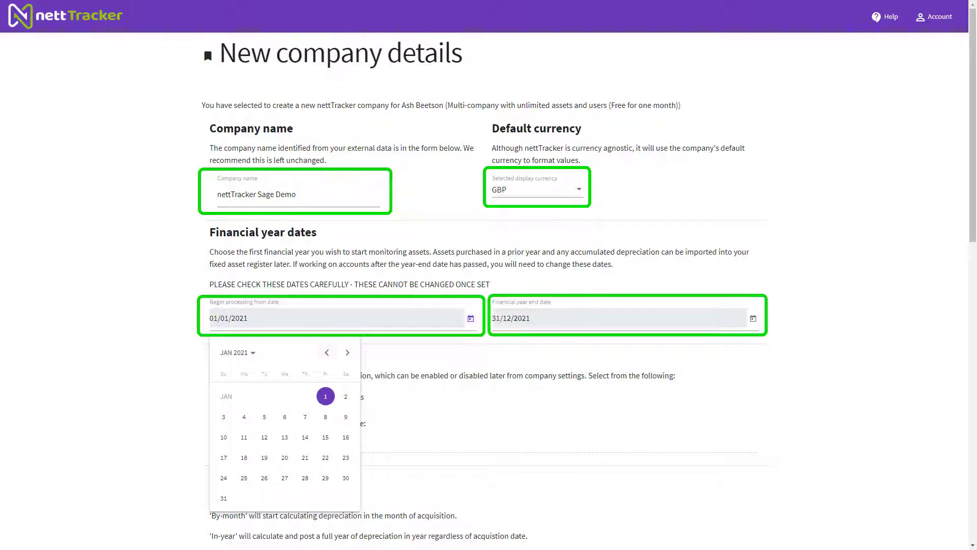
left_click(326, 352)
left_click(326, 352)
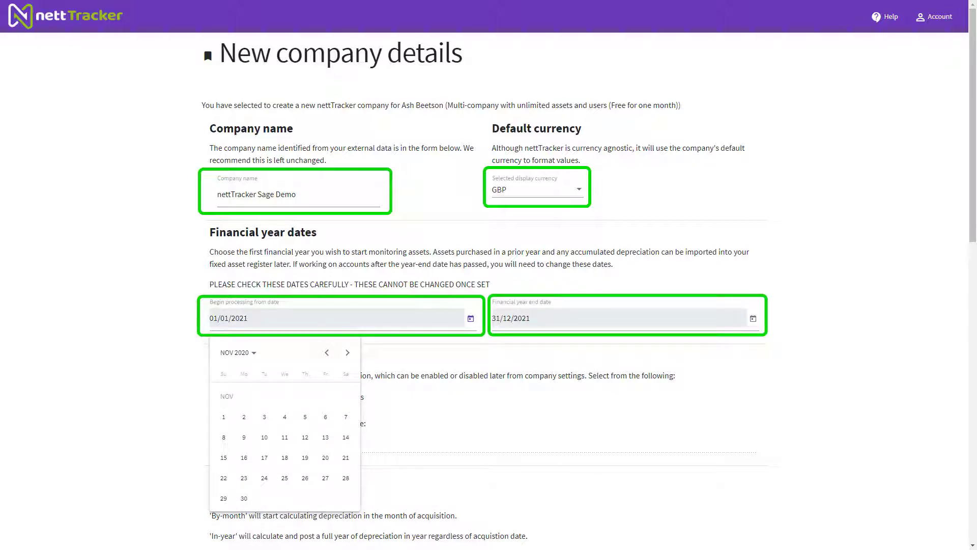
left_click(326, 352)
left_click(327, 352)
left_click(327, 352)
left_click(326, 352)
left_click(327, 352)
left_click(327, 352)
left_click(326, 352)
left_click(327, 352)
left_click(327, 352)
left_click(326, 352)
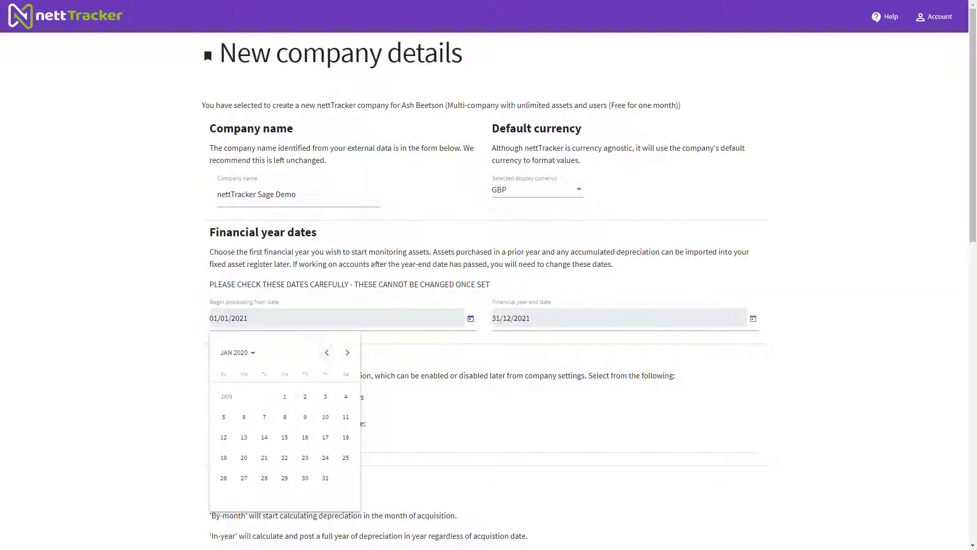
left_click(285, 397)
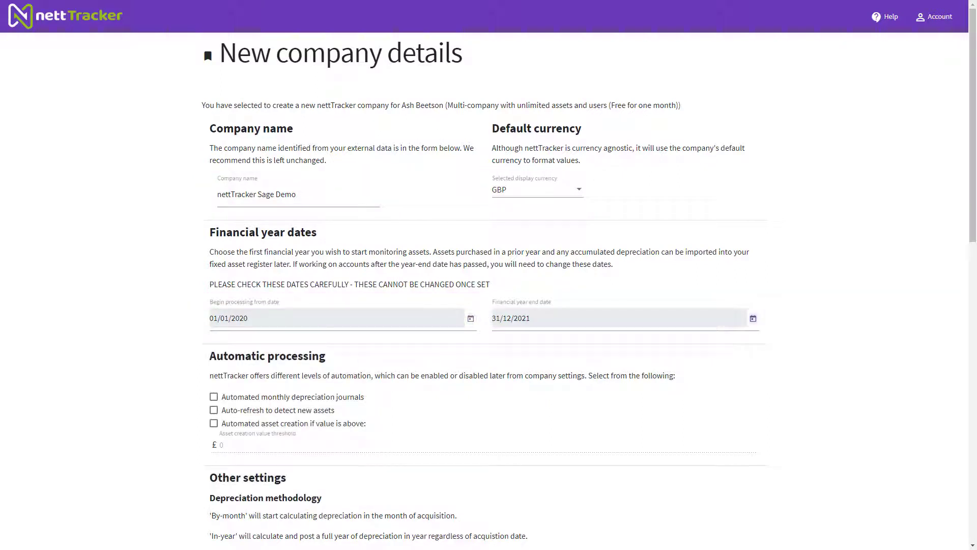
left_click(753, 318)
left_click(609, 352)
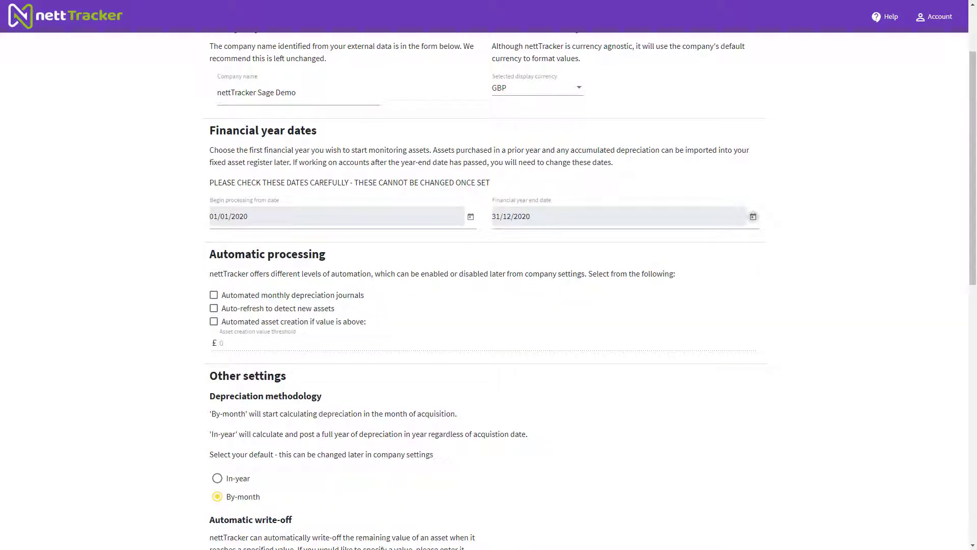
- Create the new company with the remaining default settings and accept the existing depreciation rules in the setup wizard
scroll(485, 291, "down", 4)
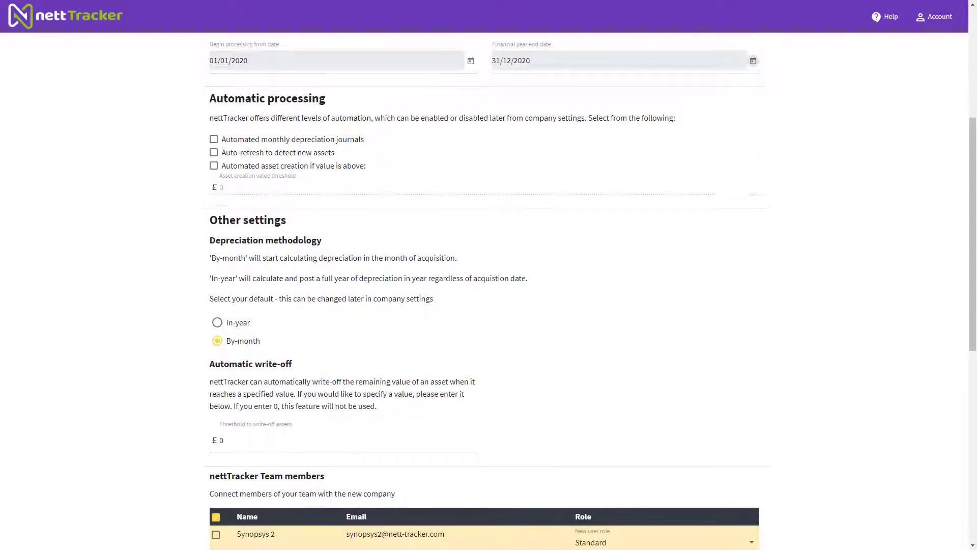
scroll(484, 291, "down", 8)
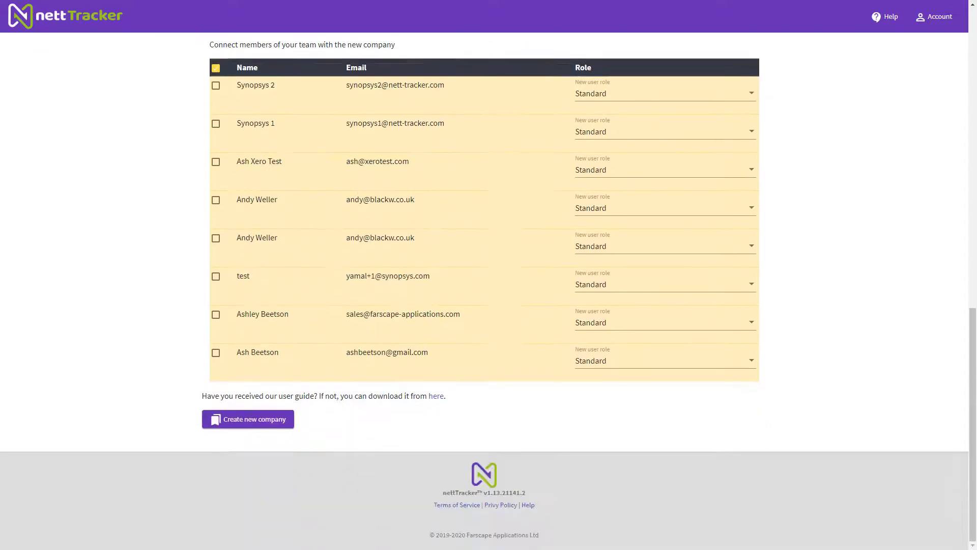
left_click(260, 419)
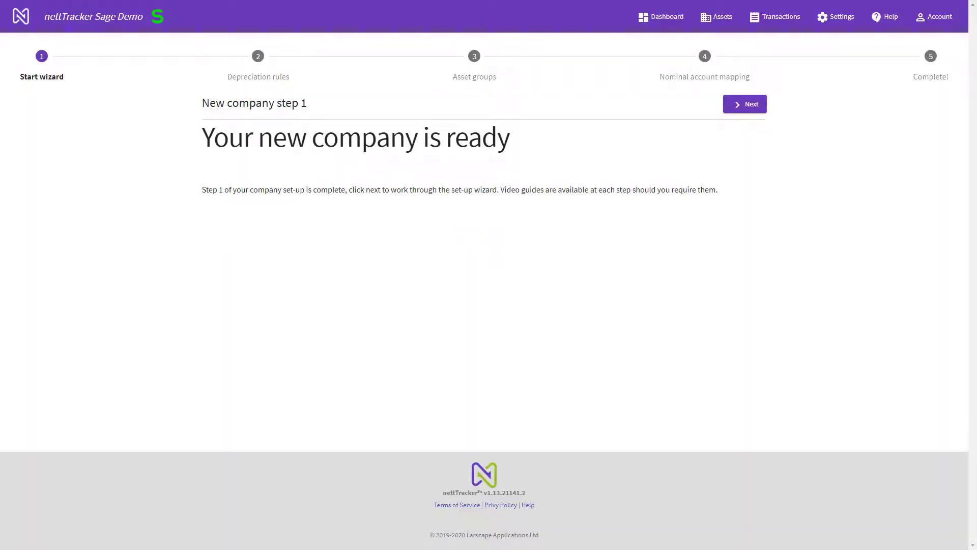
left_click(745, 104)
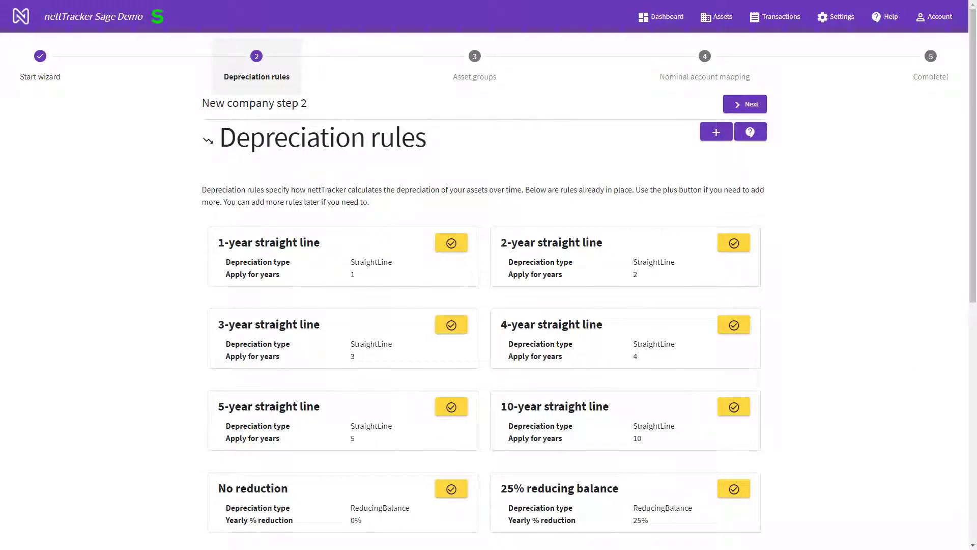
left_click(746, 104)
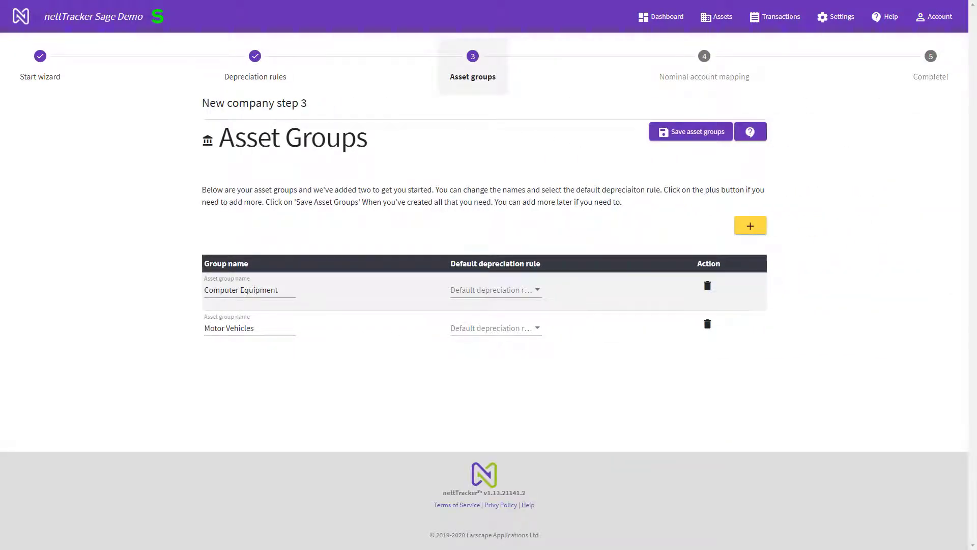
- Assign the 3-year straight line default depreciation rule to Computer Equipment and Motor Vehicles, and save the asset groups
left_click(514, 290)
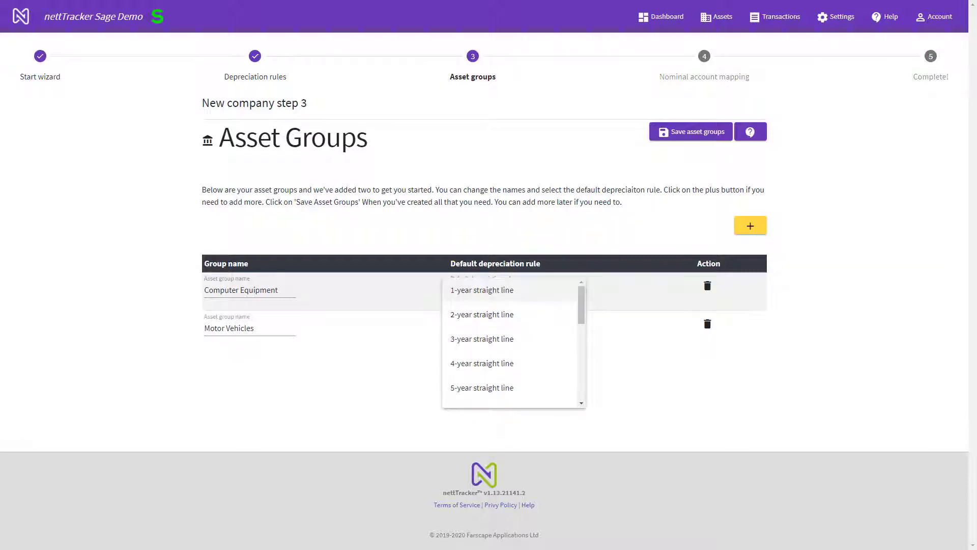
left_click(480, 338)
left_click(486, 329)
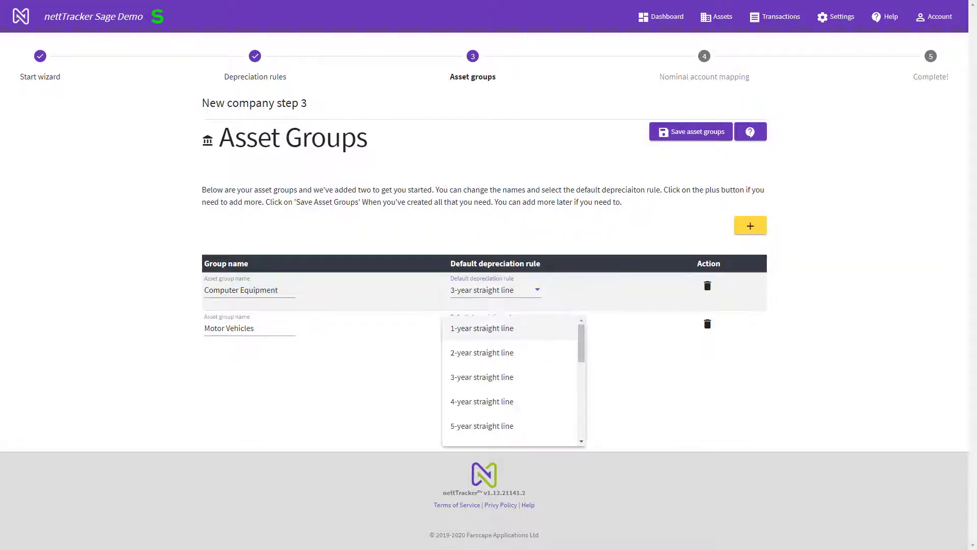
left_click(483, 376)
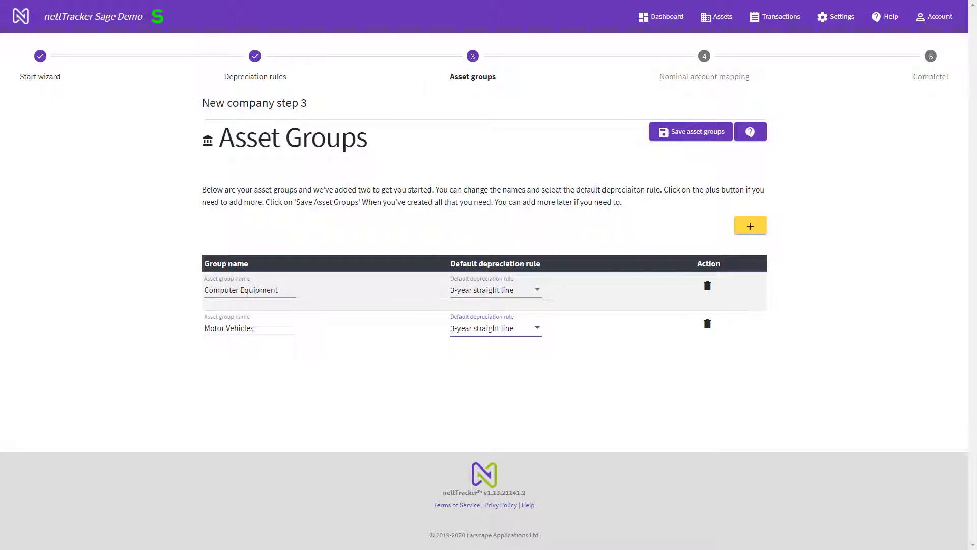
left_click(694, 132)
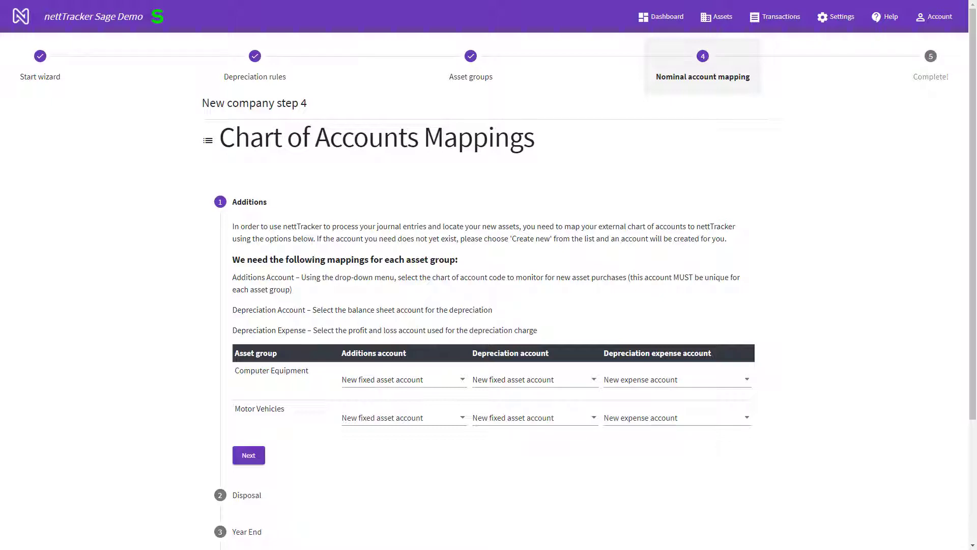
- Map depreciation expense to 8030 - Office Equipment and IT Depreciation for Computer Equipment and 8050 - Motor Vehicles Depreciation for Motor Vehicles
scroll(489, 305, "down", 2)
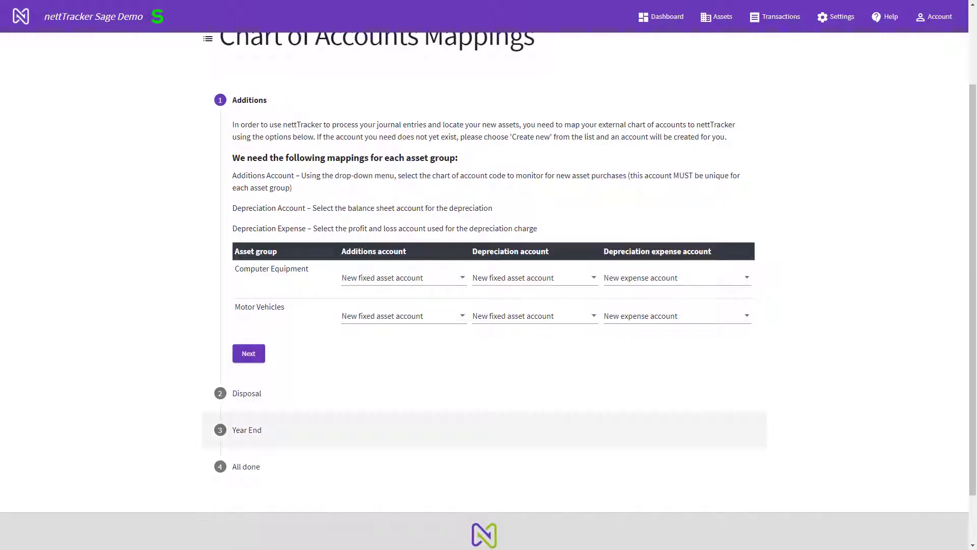
left_click(265, 432)
left_click(248, 431)
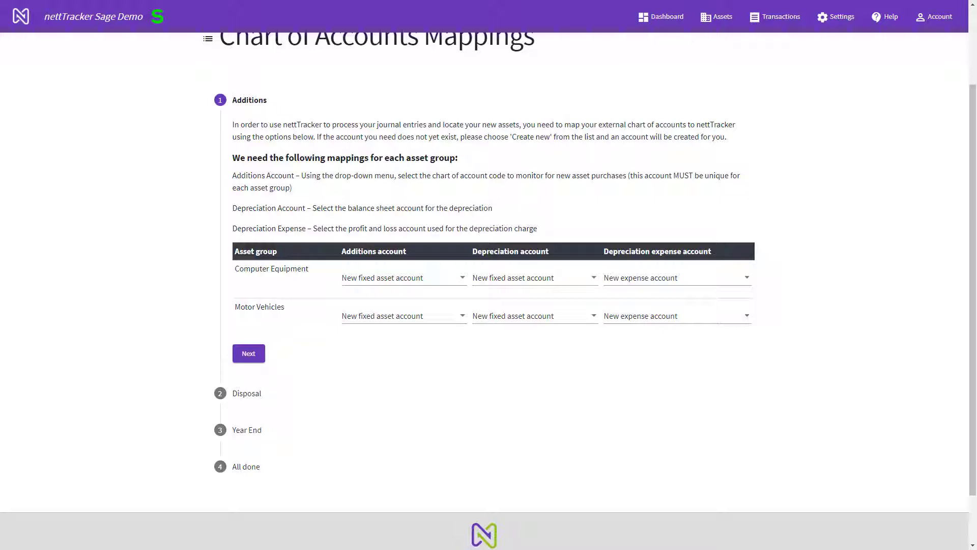
left_click(403, 277)
left_click(507, 279)
left_click(677, 277)
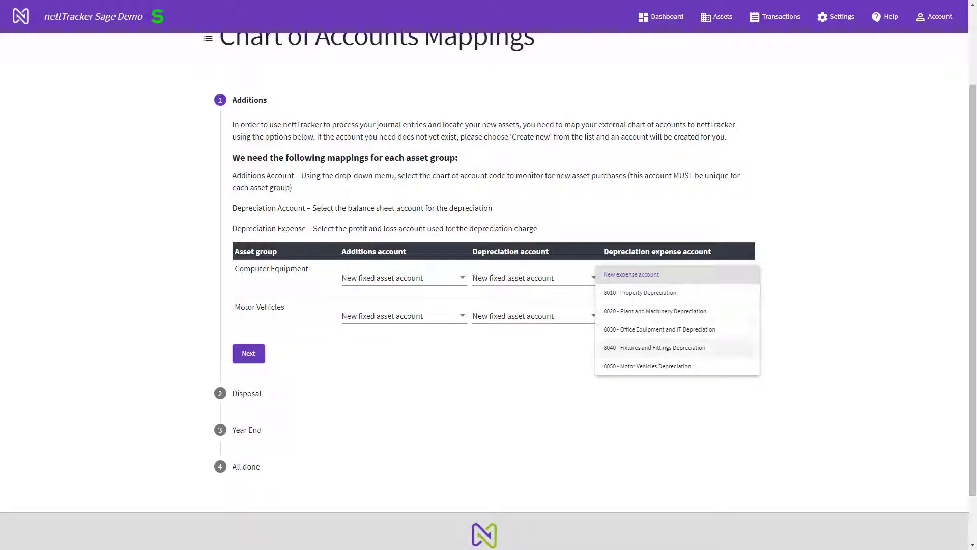
left_click(660, 329)
left_click(677, 316)
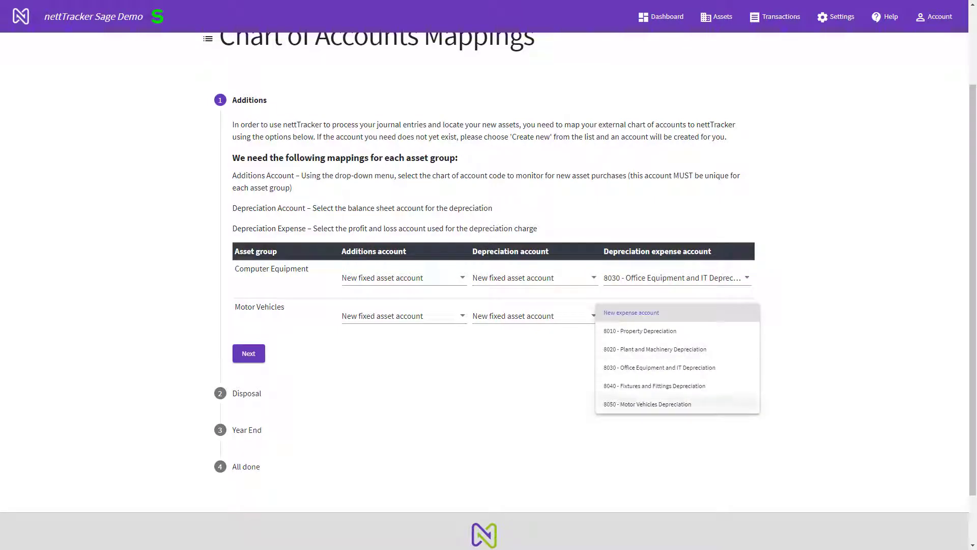
left_click(647, 404)
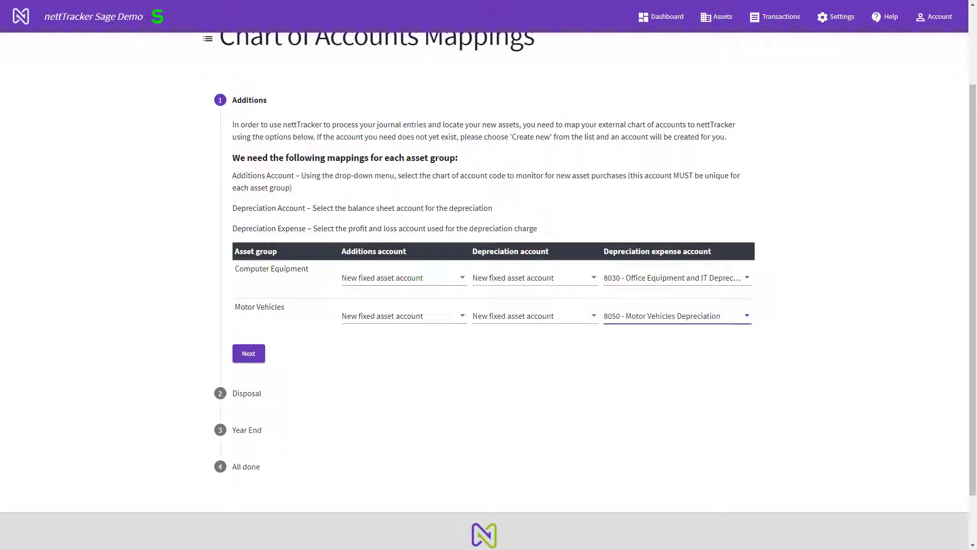
left_click(247, 393)
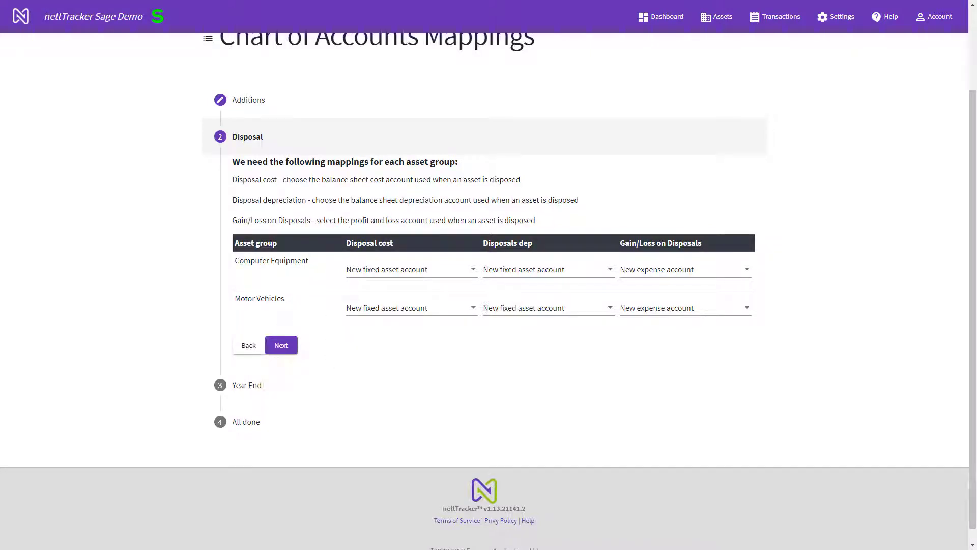
- Accept the default disposal mappings and map Computer Equipment's brought forward additions to 0030 and depreciation to 0031 (Office equipment and IT)
left_click(282, 345)
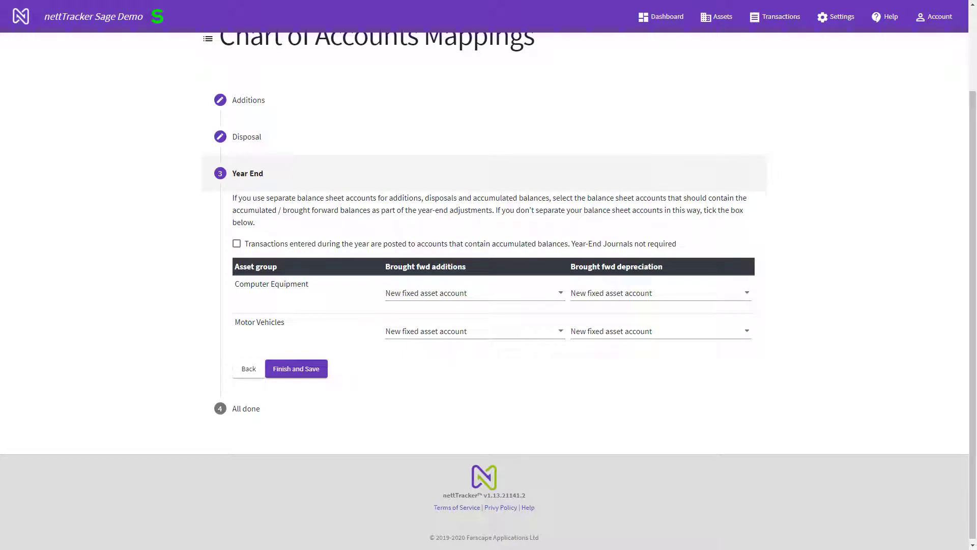
left_click(474, 294)
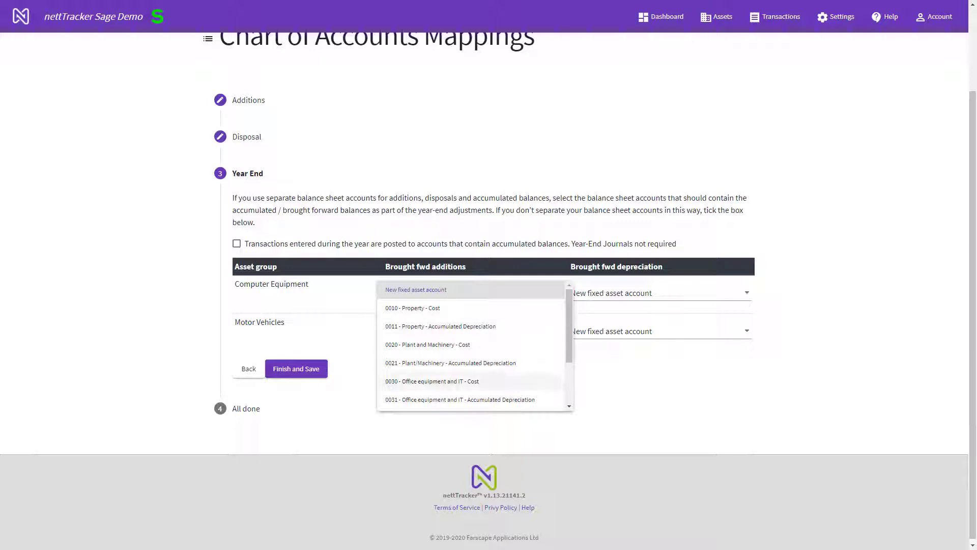
left_click(432, 381)
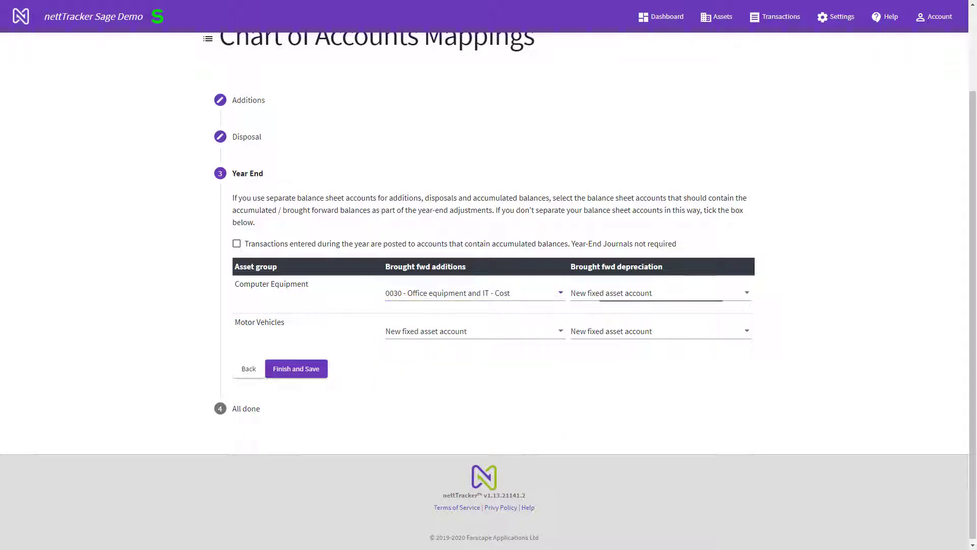
left_click(656, 293)
scroll(657, 366, "down", 1)
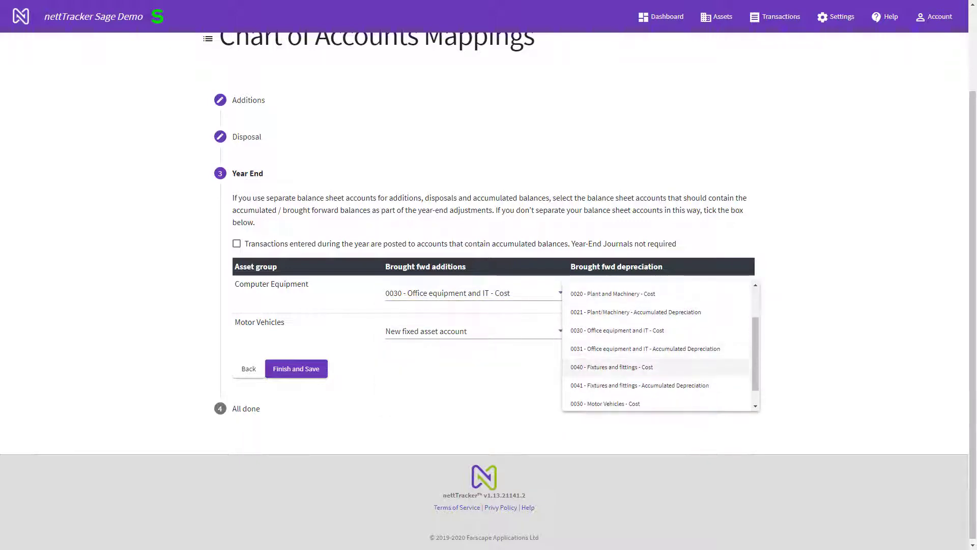
left_click(645, 348)
- Map Motor Vehicles' brought forward additions to 0050 - Cost and depreciation to 0051 - Accumulated Depreciation, and save the account mappings
left_click(473, 331)
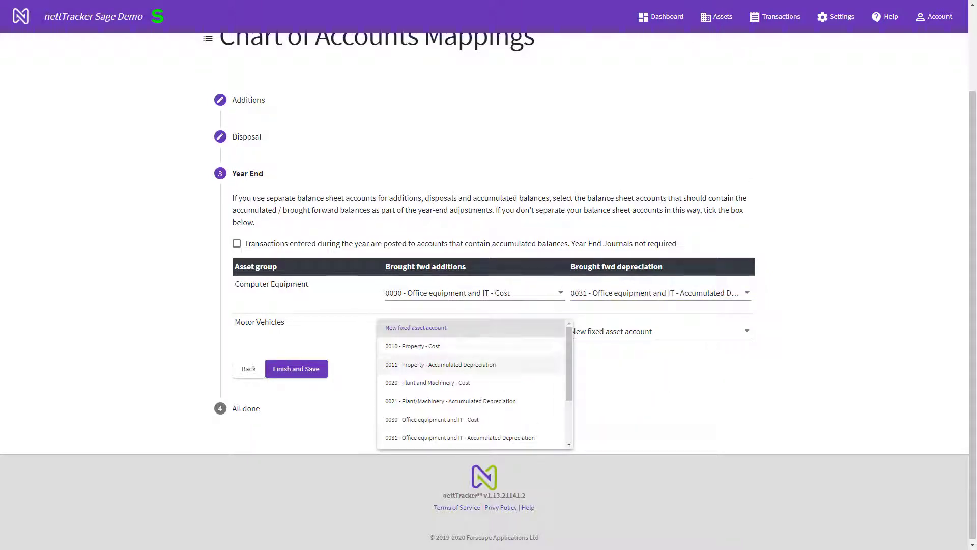
scroll(474, 381, "down", 2)
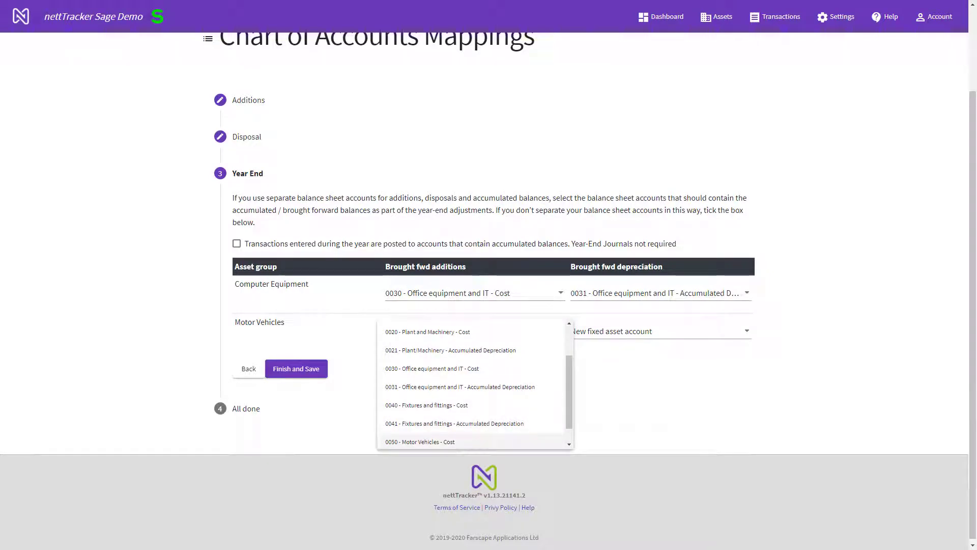
left_click(420, 442)
left_click(656, 330)
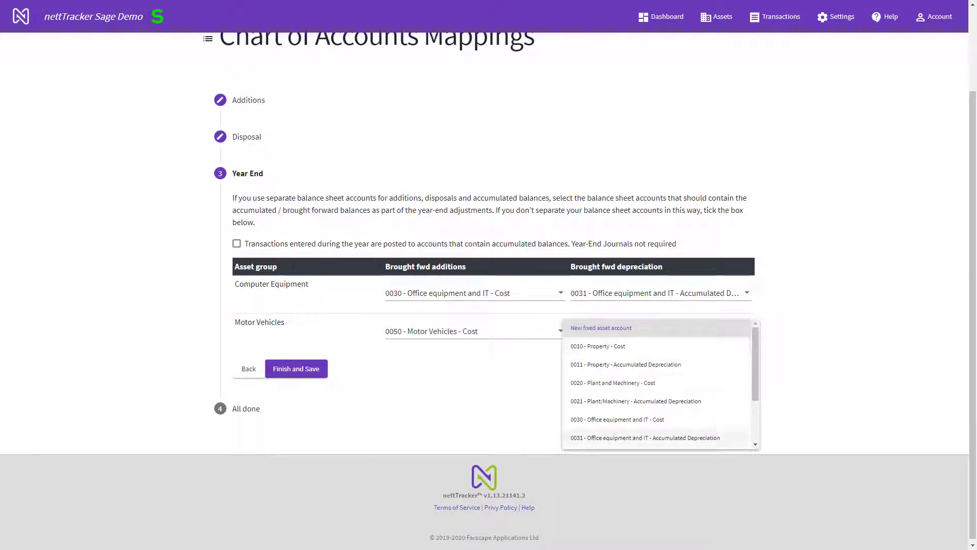
scroll(657, 384, "down", 3)
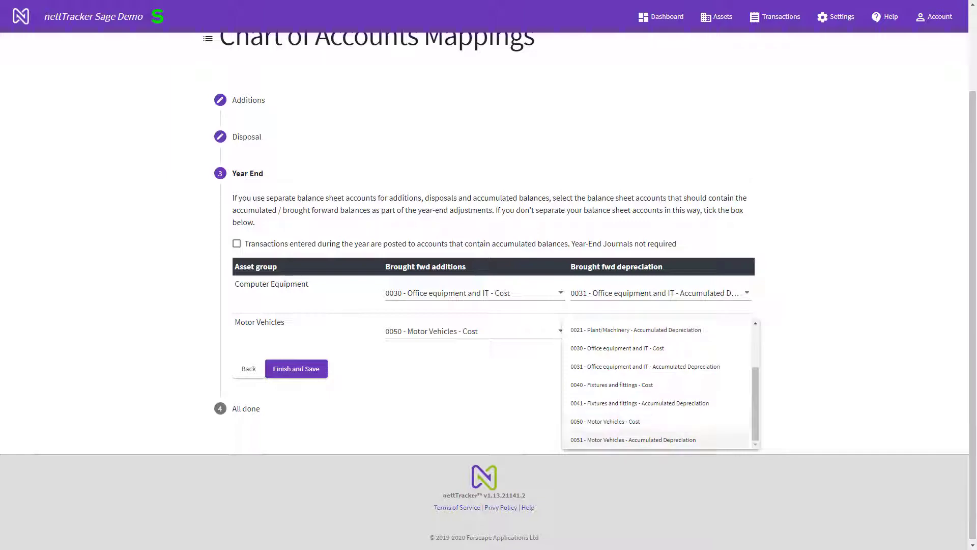
left_click(633, 440)
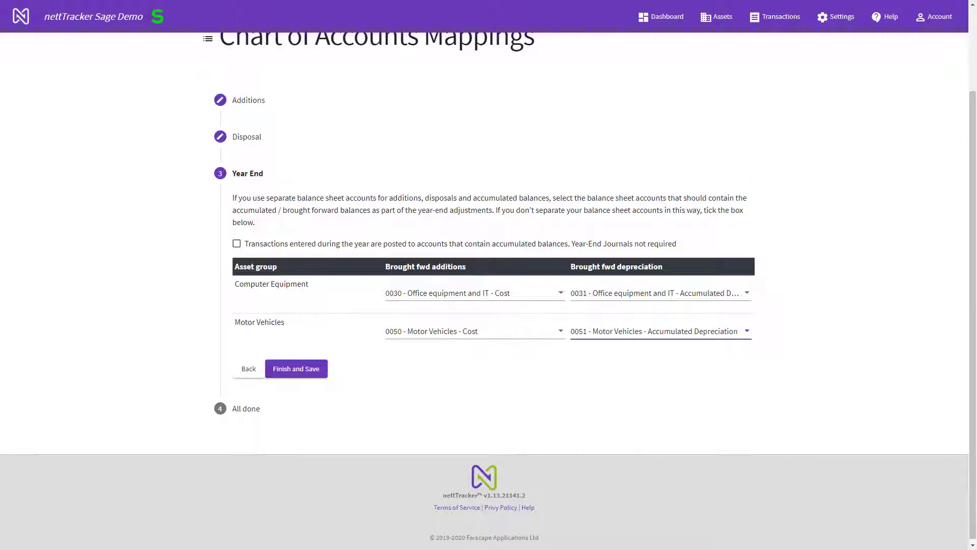
left_click(296, 368)
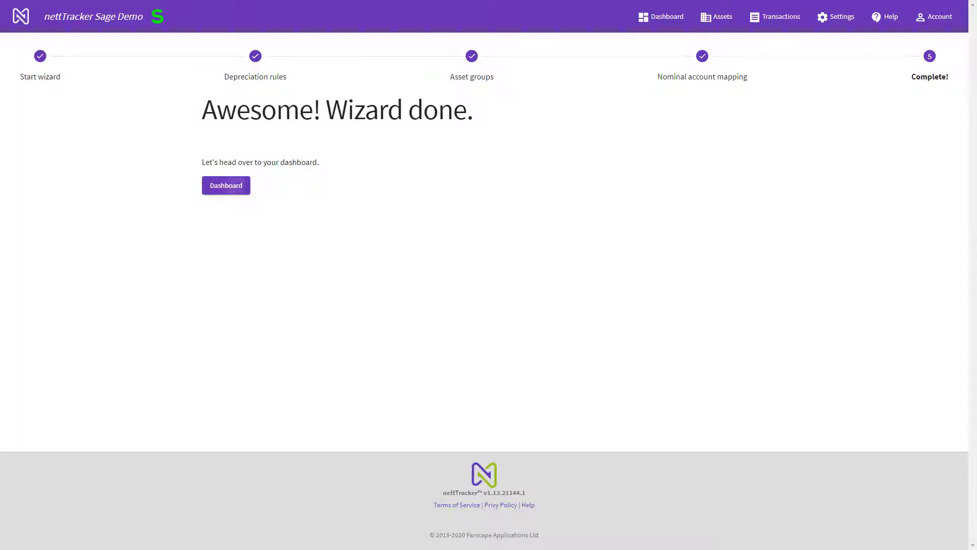
- Leave the completed wizard, accept and save the additions, disposal and year-end account mappings, and open Asset Groups & Mappings
left_click(232, 186)
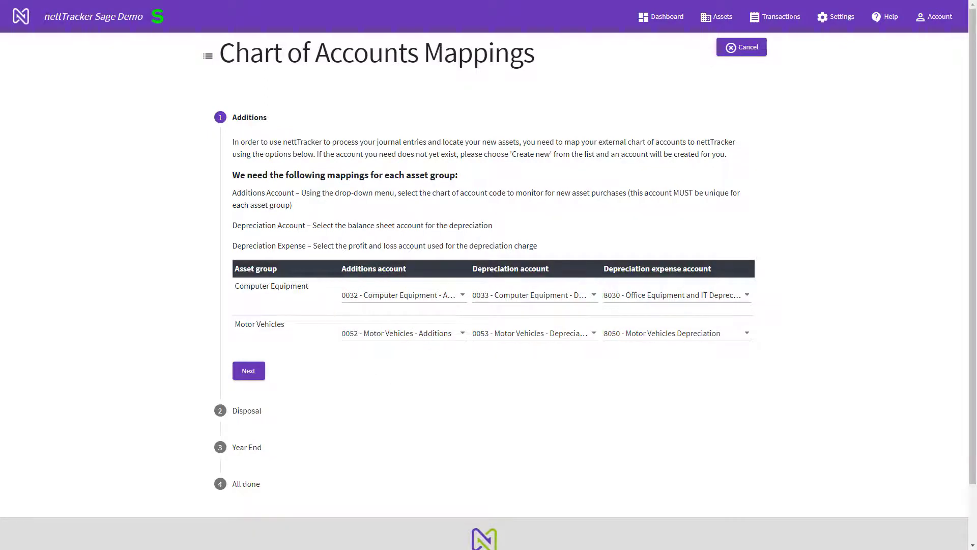
left_click(249, 370)
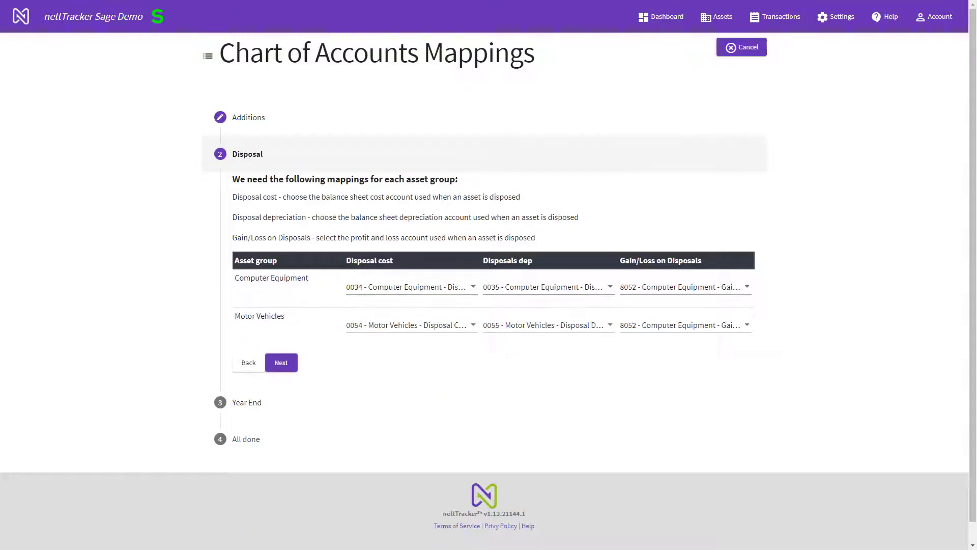
left_click(281, 363)
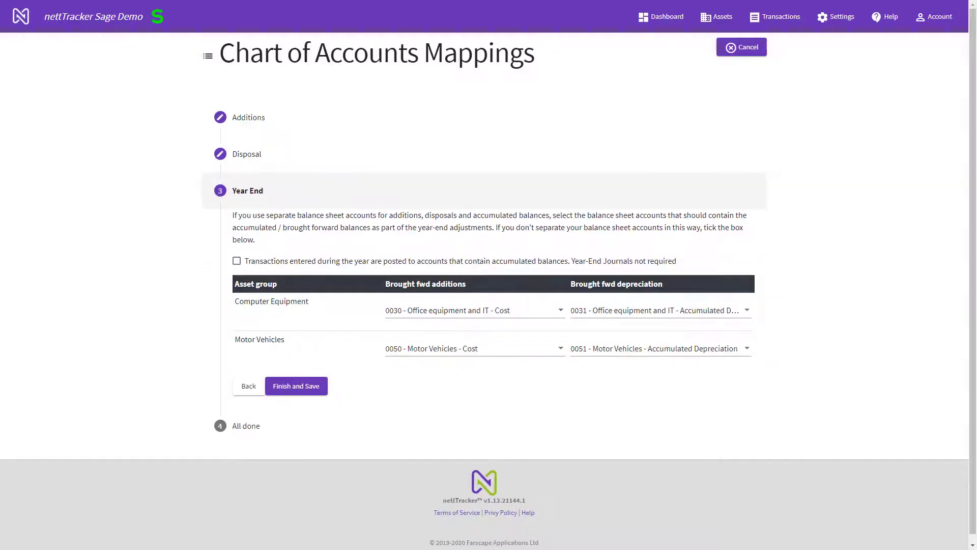
left_click(297, 387)
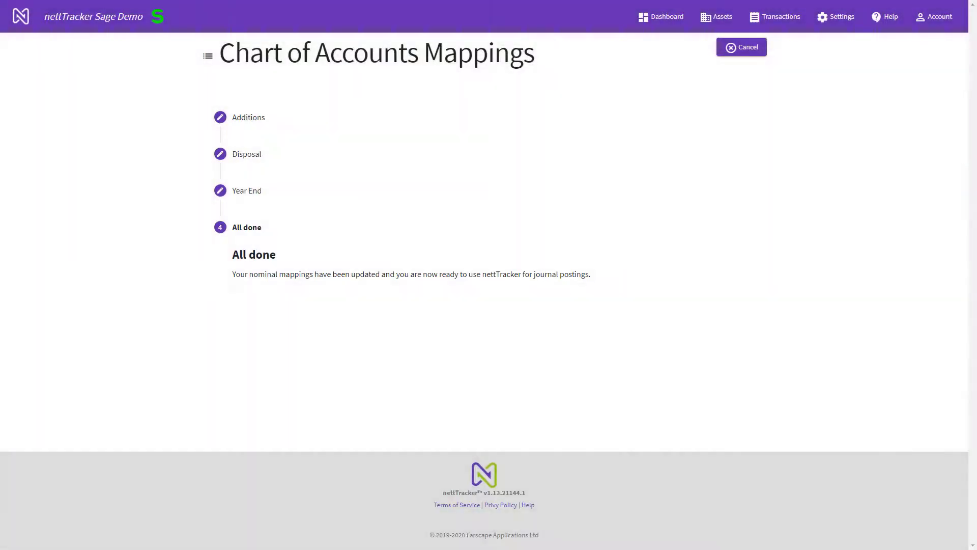
left_click(837, 17)
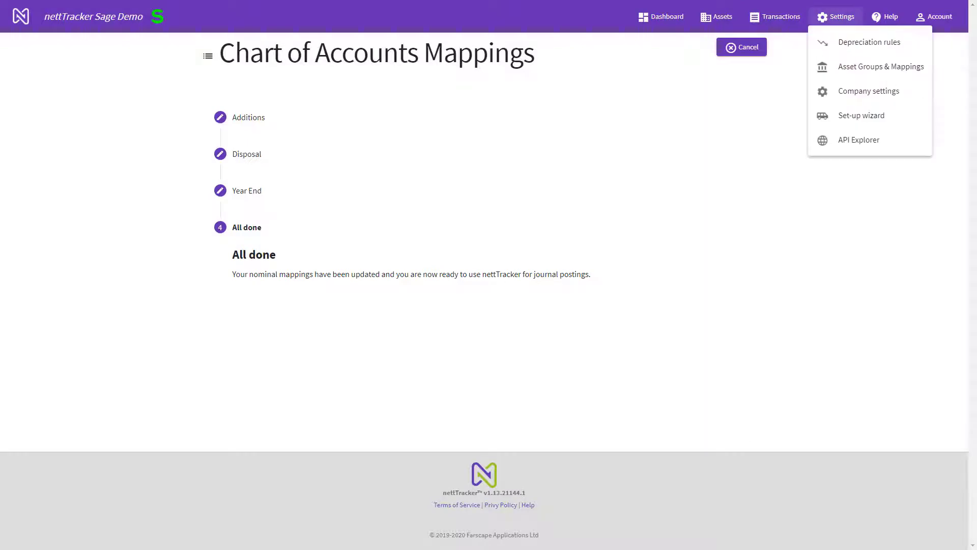
left_click(881, 67)
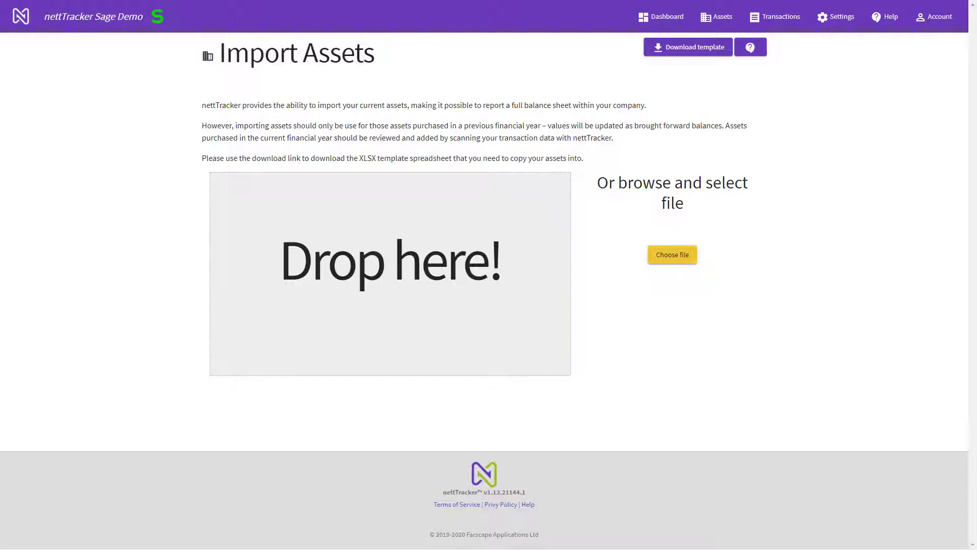
- Import the brought forward assets from the spreadsheet "assets to import (shorter) - 3 assets" and complete the import
left_click(673, 254)
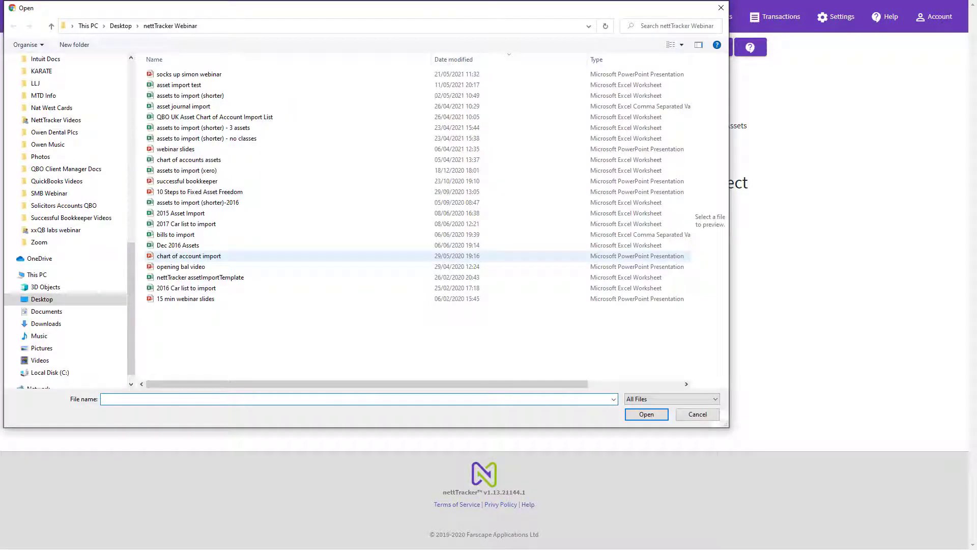
left_click(200, 129)
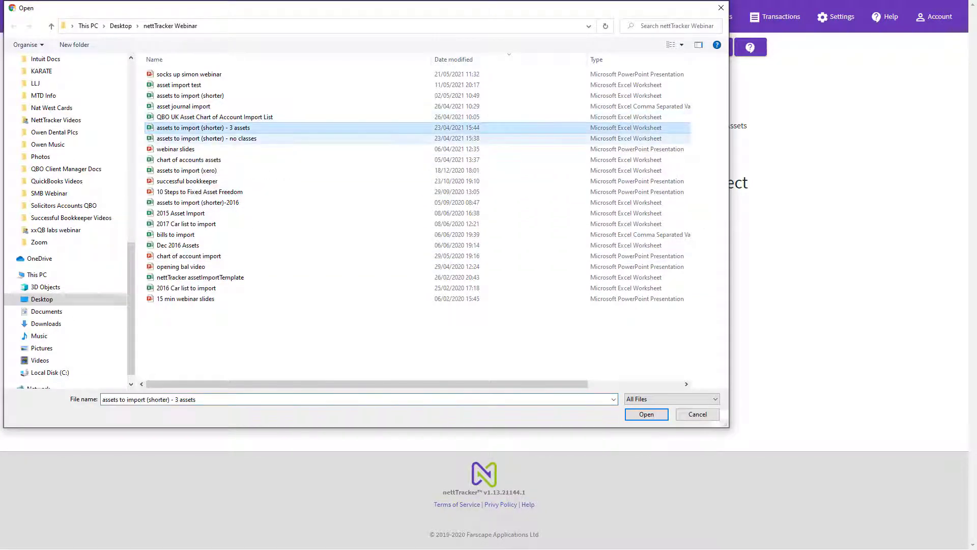
left_click(647, 415)
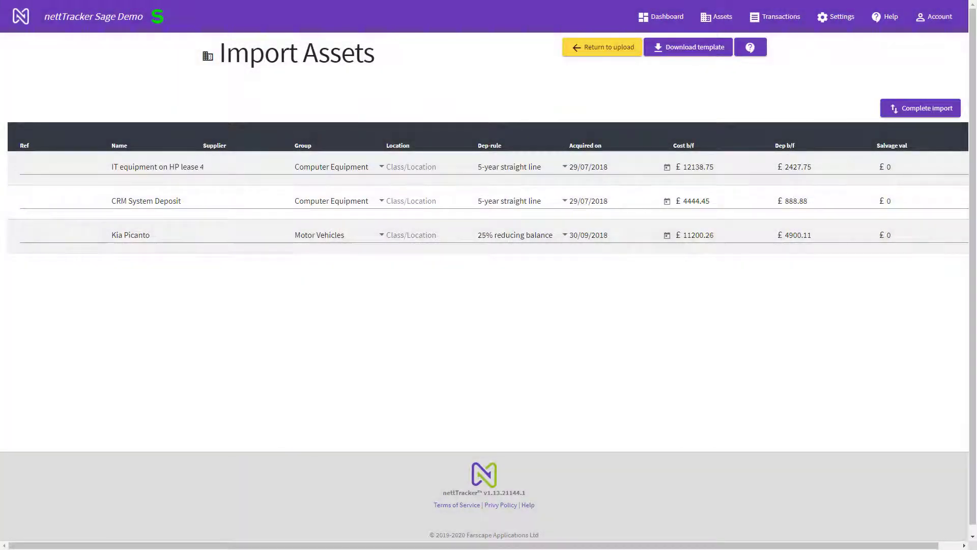
left_click(920, 108)
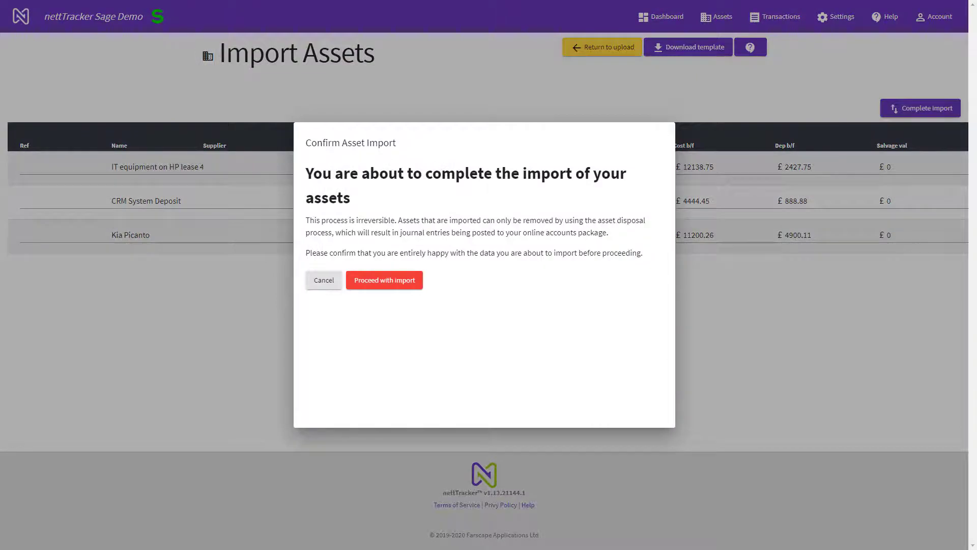
left_click(385, 280)
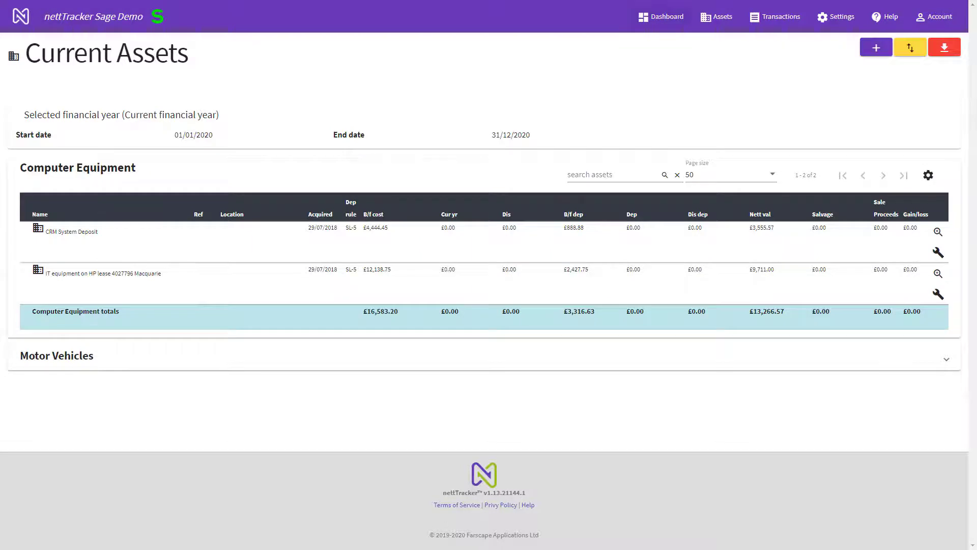
- Create an asset from the pending Surface Book Laptop transaction, accepting the default 3-year straight line depreciation rule
left_click(661, 17)
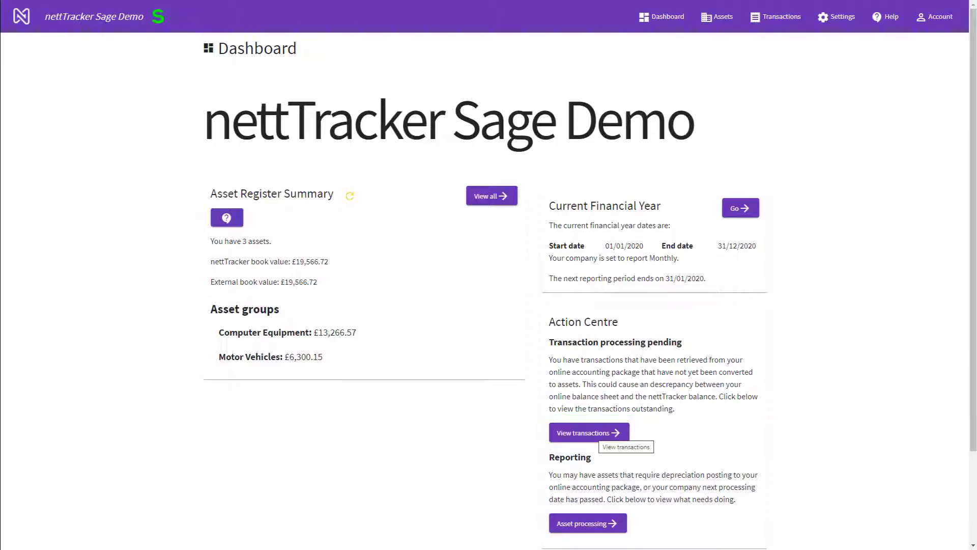
left_click(594, 432)
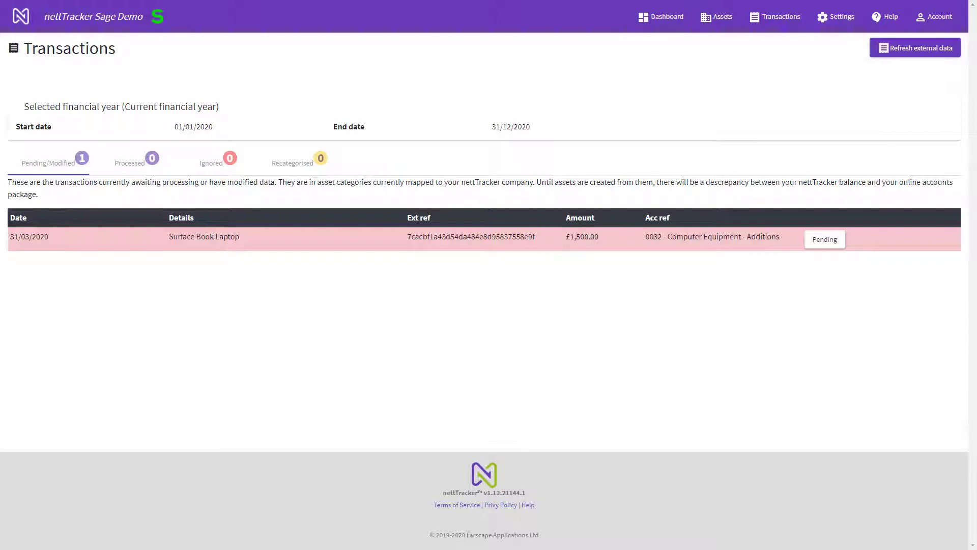
left_click(825, 239)
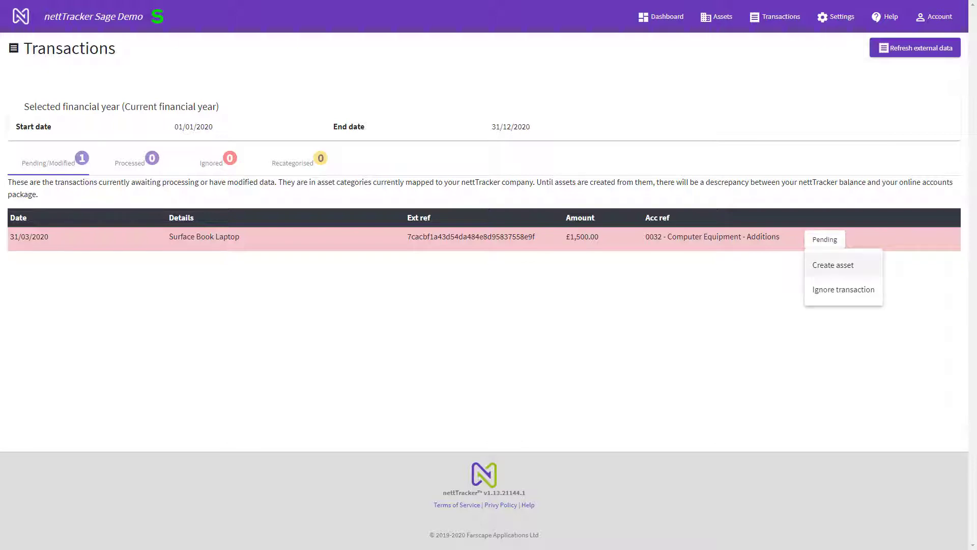
left_click(831, 265)
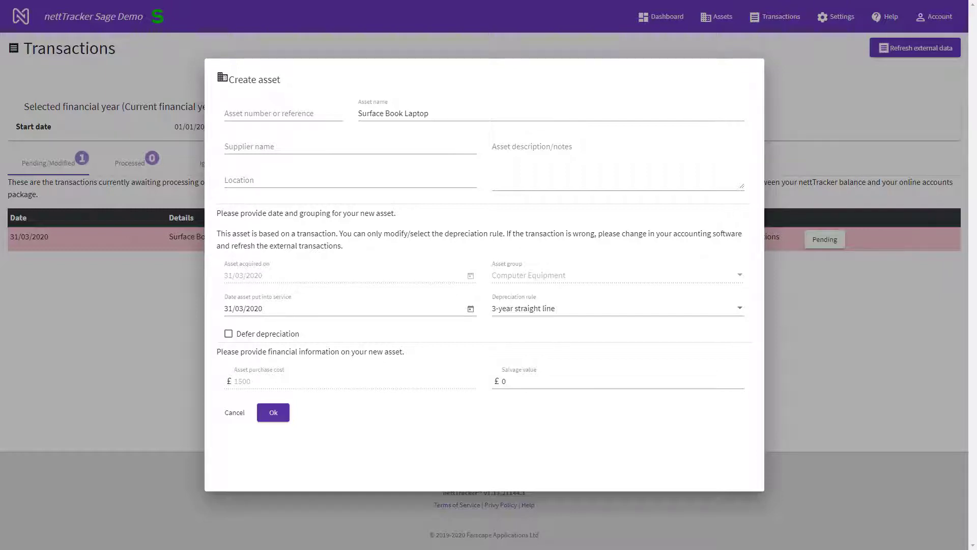
left_click(270, 412)
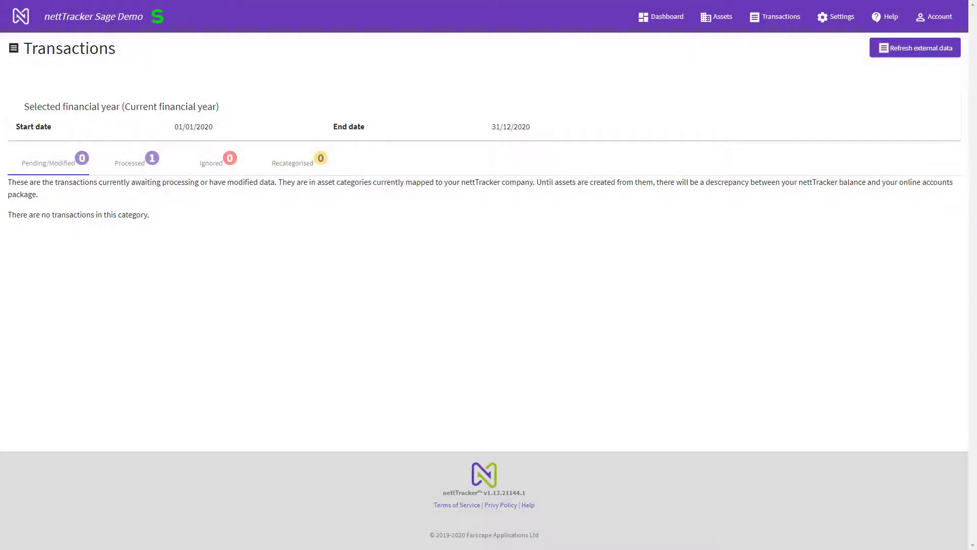
- Process the outstanding depreciation periods for the company's assets with the processing date set to 31/05/2020
left_click(716, 16)
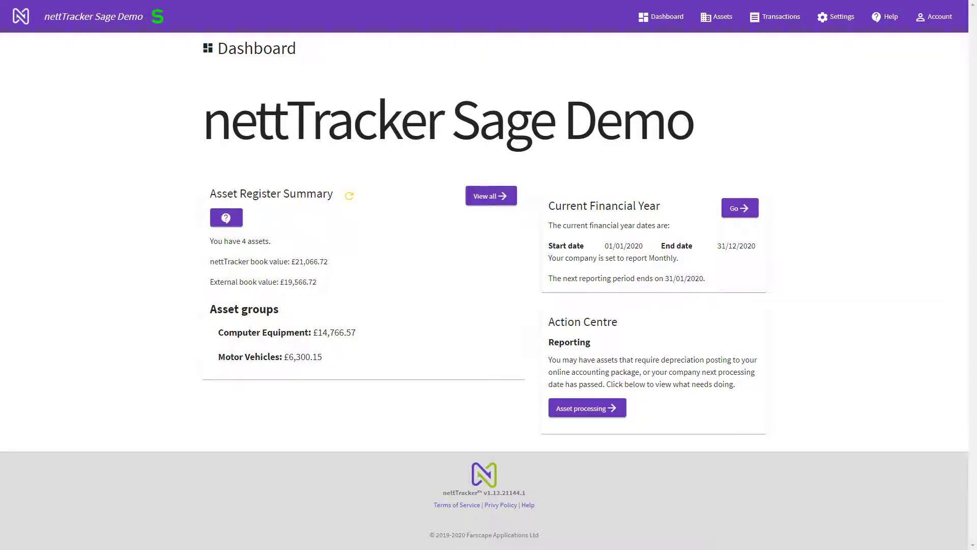
left_click(587, 408)
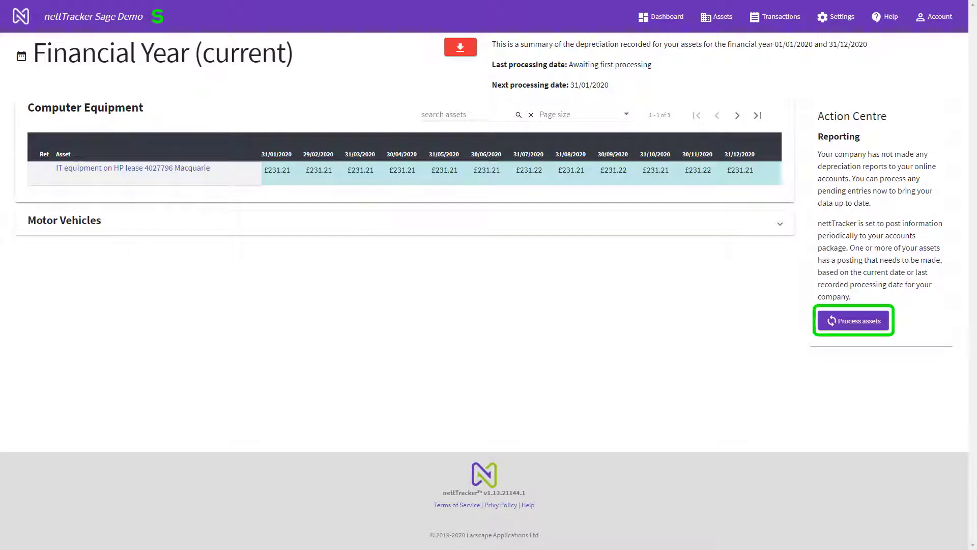
left_click(854, 321)
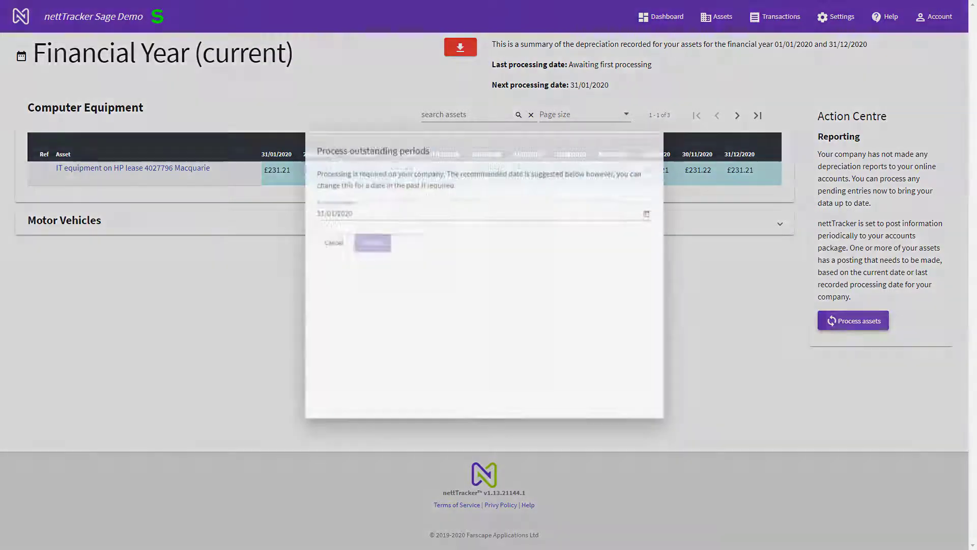
left_click(657, 209)
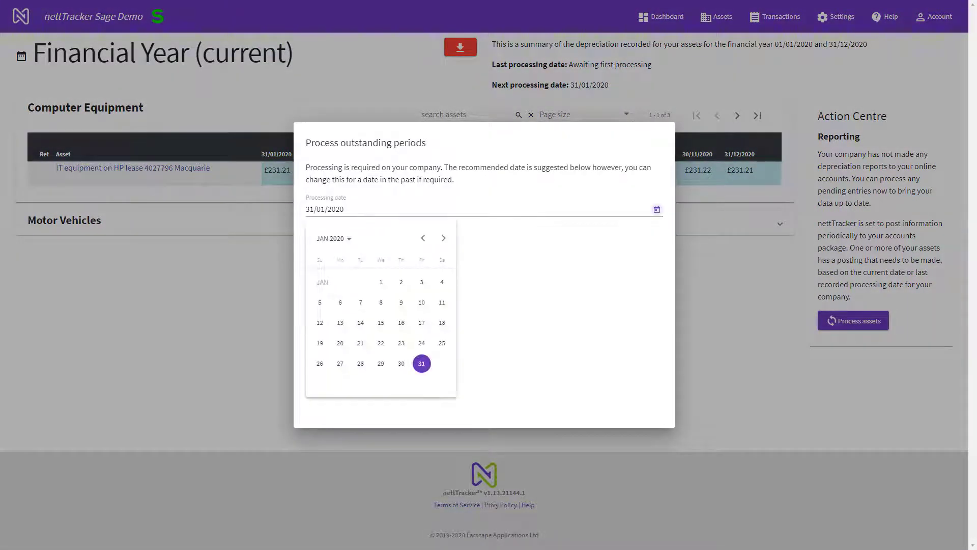
left_click(443, 238)
left_click(443, 238)
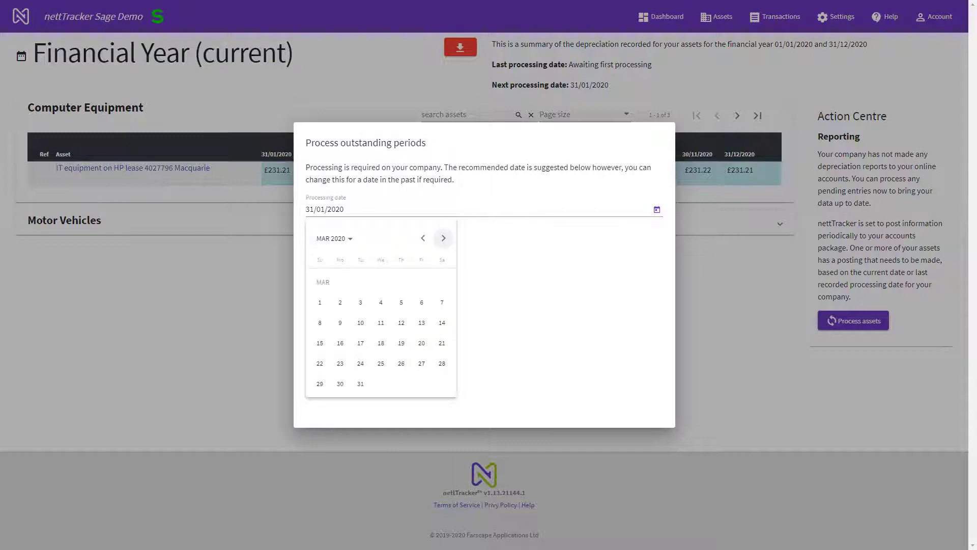
left_click(443, 237)
left_click(443, 237)
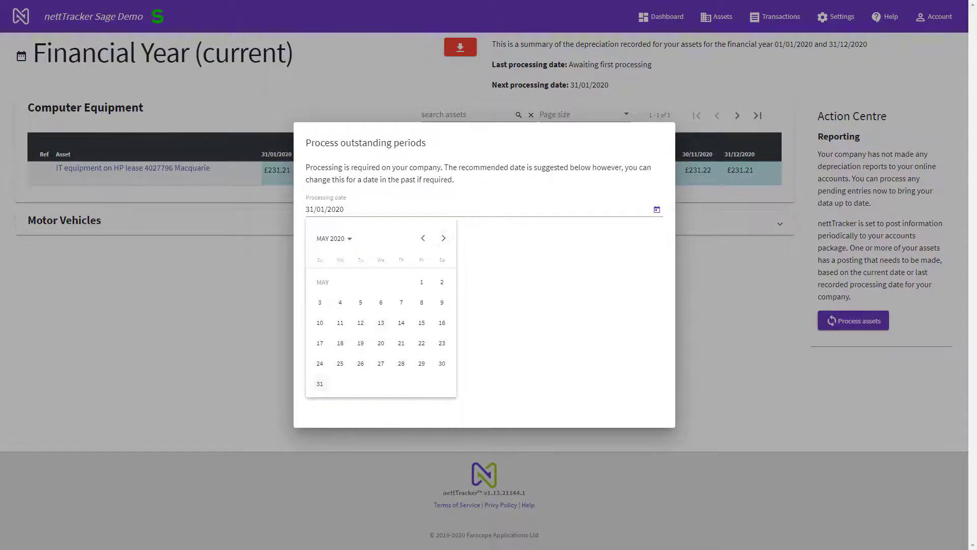
left_click(320, 384)
left_click(366, 240)
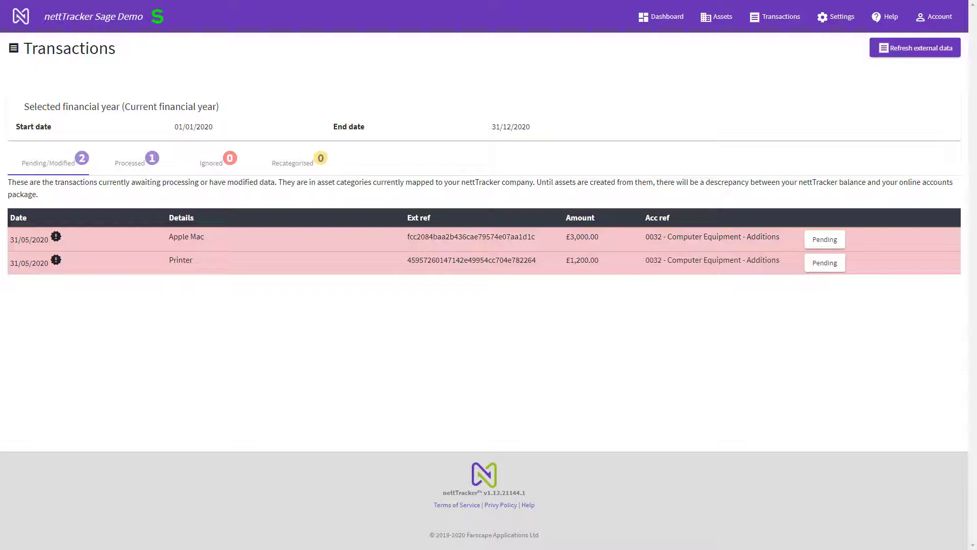
- Create assets from the pending Apple Mac and Printer transactions dated 31/05/2020
left_click(825, 239)
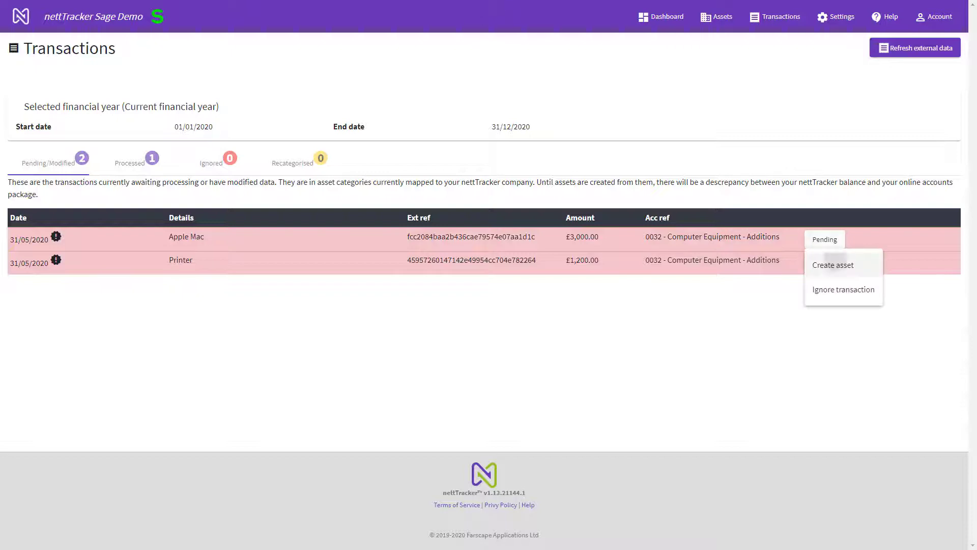
left_click(833, 264)
left_click(273, 412)
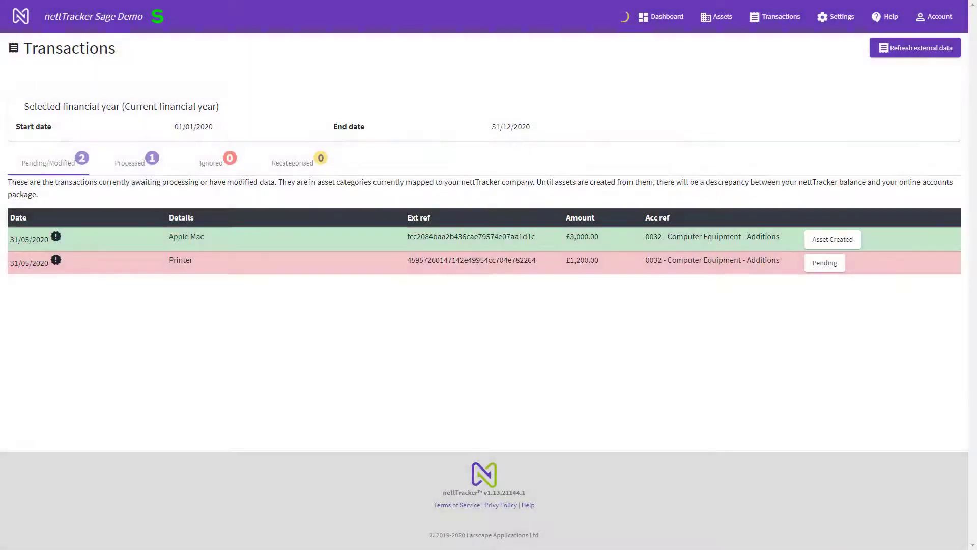
left_click(824, 239)
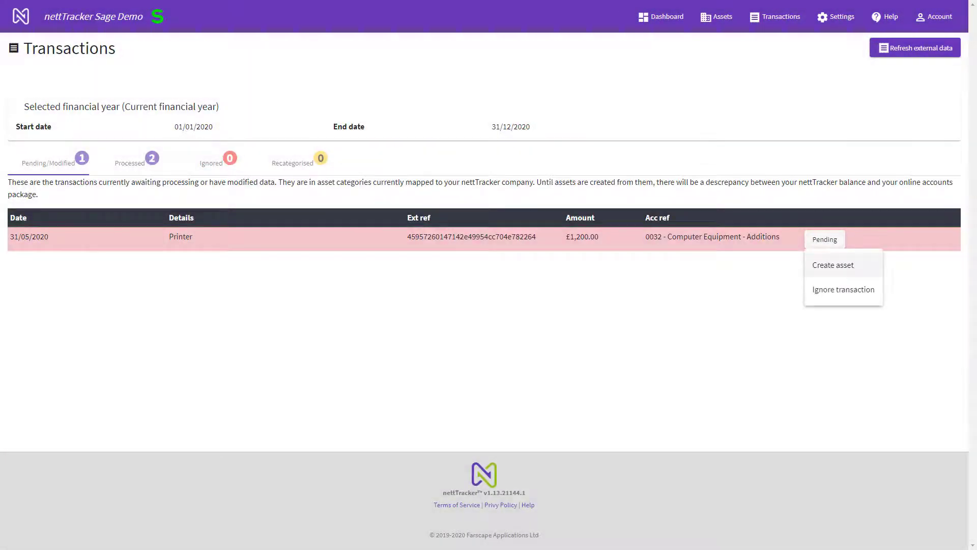
left_click(830, 265)
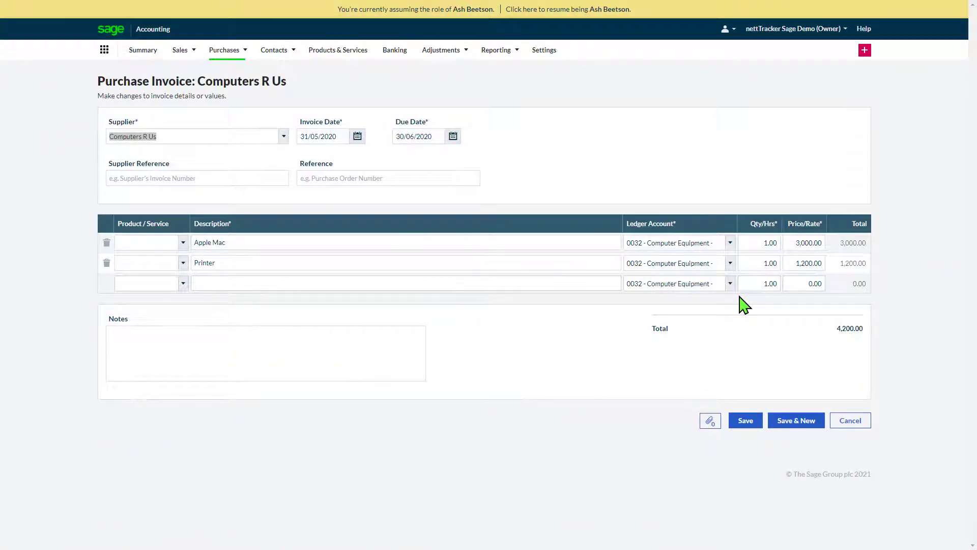
- Switch to Sage Accounting and set the Printer line's price to 1500 on the Computers R Us purchase invoice
left_click(795, 263)
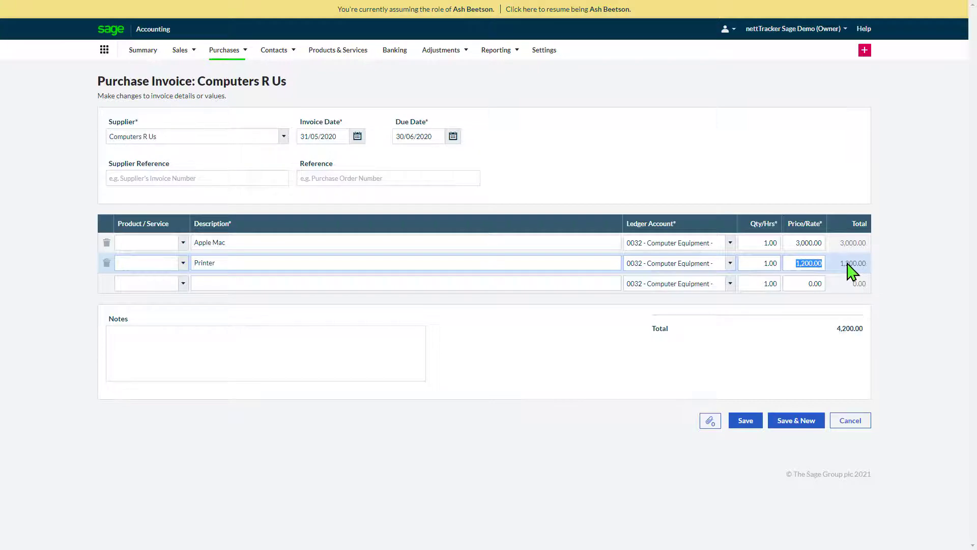
type("1500")
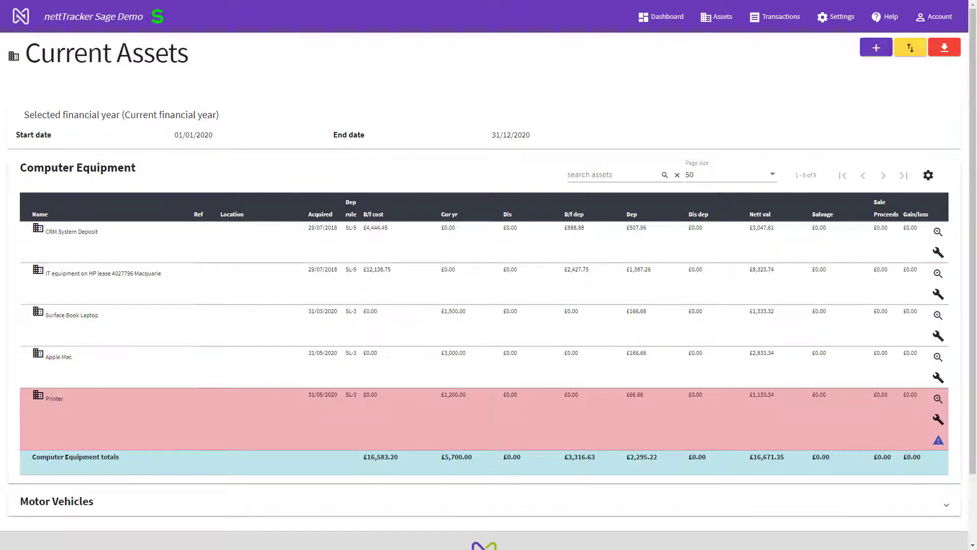
- Check the warning on the Printer asset in nettTracker, and update the asset from its modified transaction by processing the changes
mouse_move(938, 440)
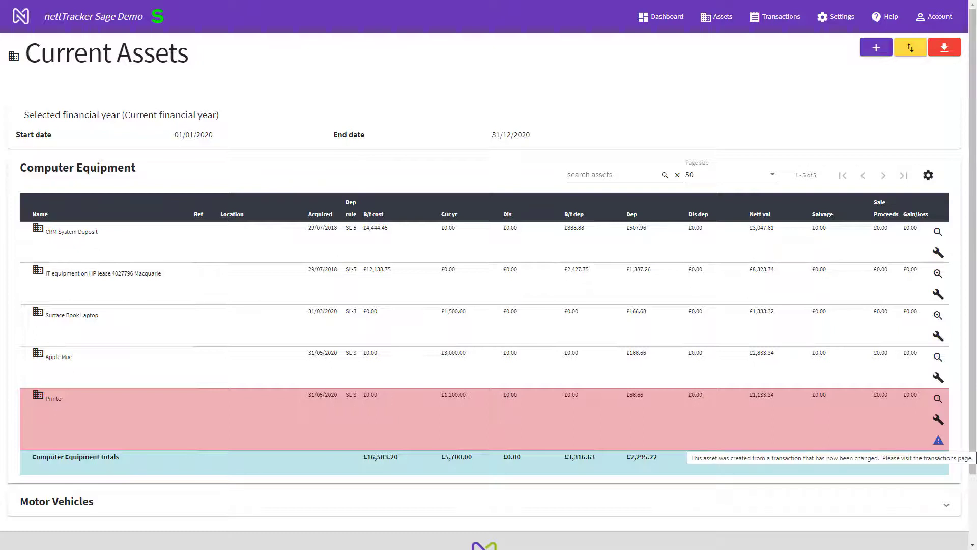
key("ctrl")
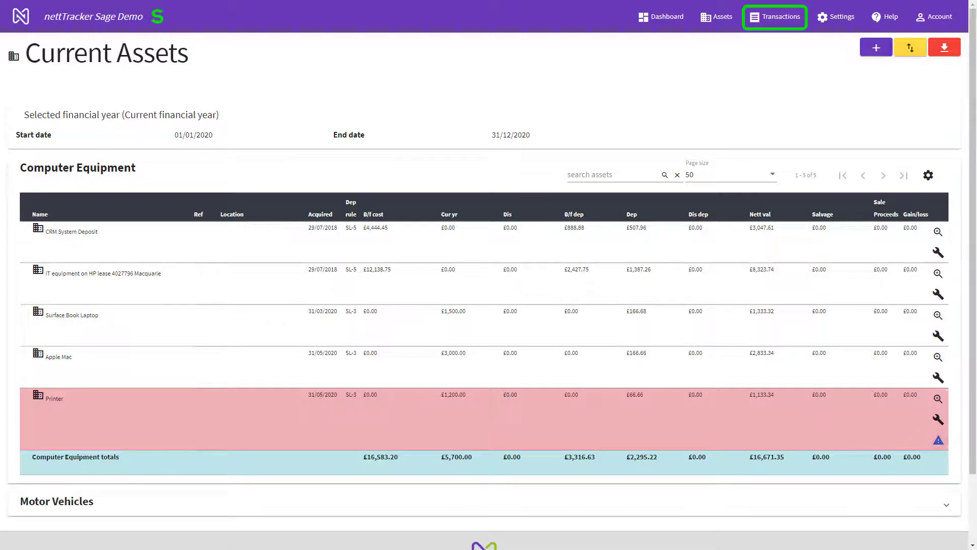
left_click(775, 16)
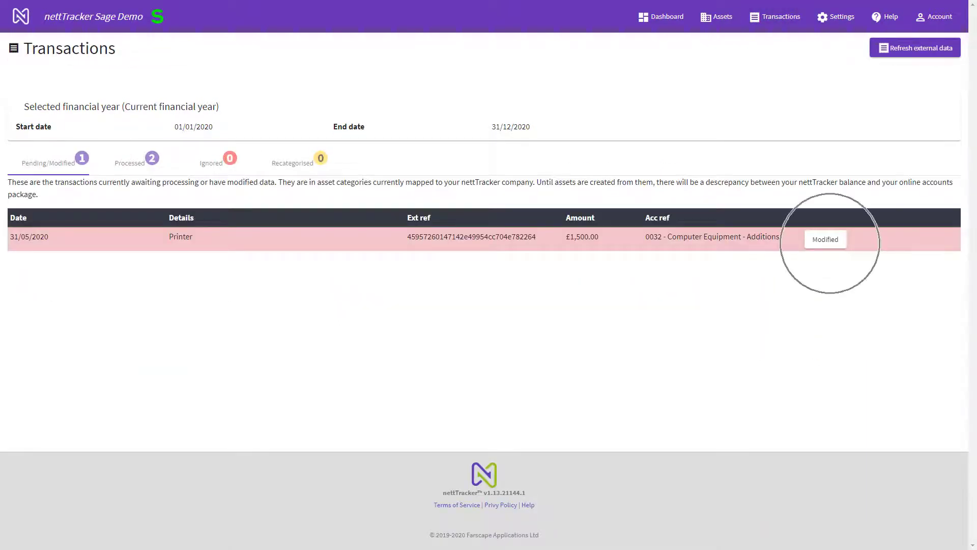
left_click(830, 241)
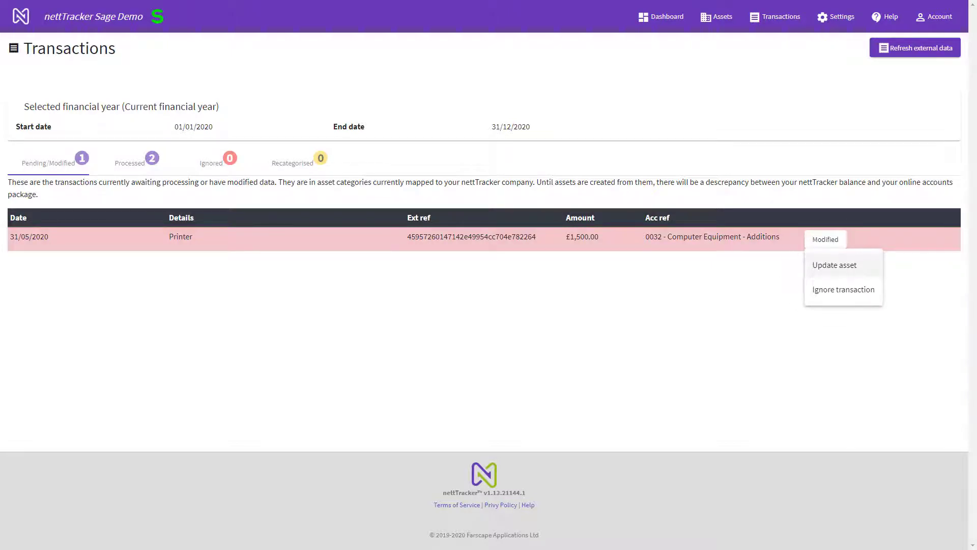
left_click(834, 265)
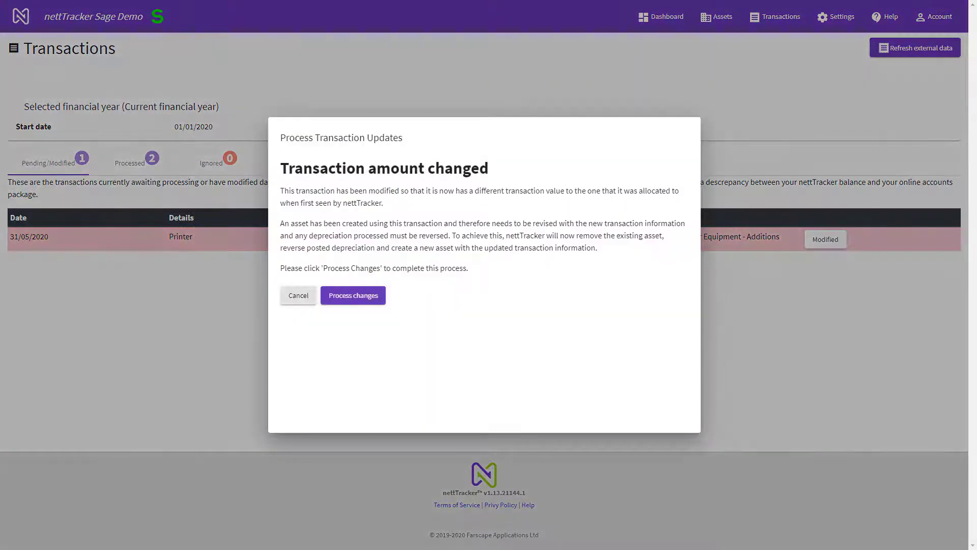
left_click(353, 296)
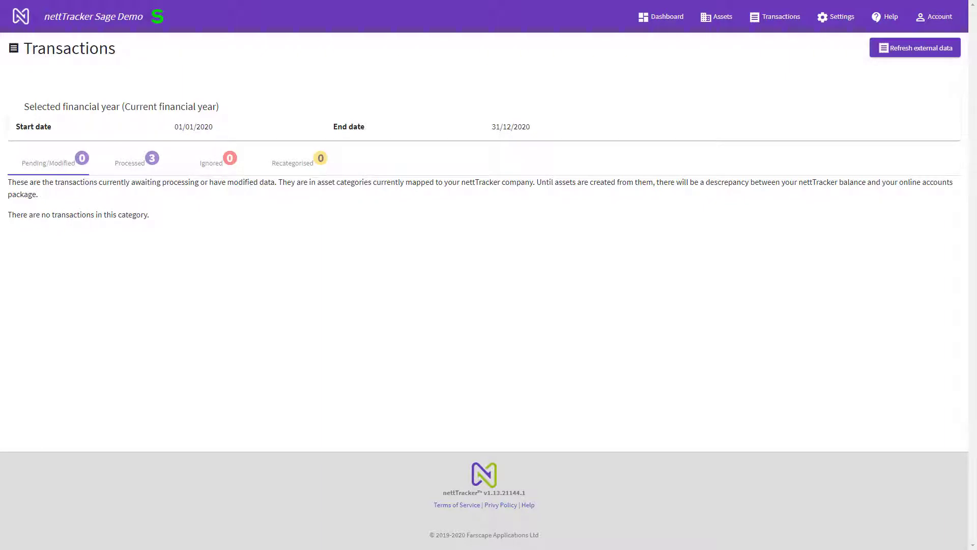
- Dispose of the Apple Mac asset in Computer Equipment with disposal date 26/11/2020 and sale proceeds of £2500
left_click(717, 17)
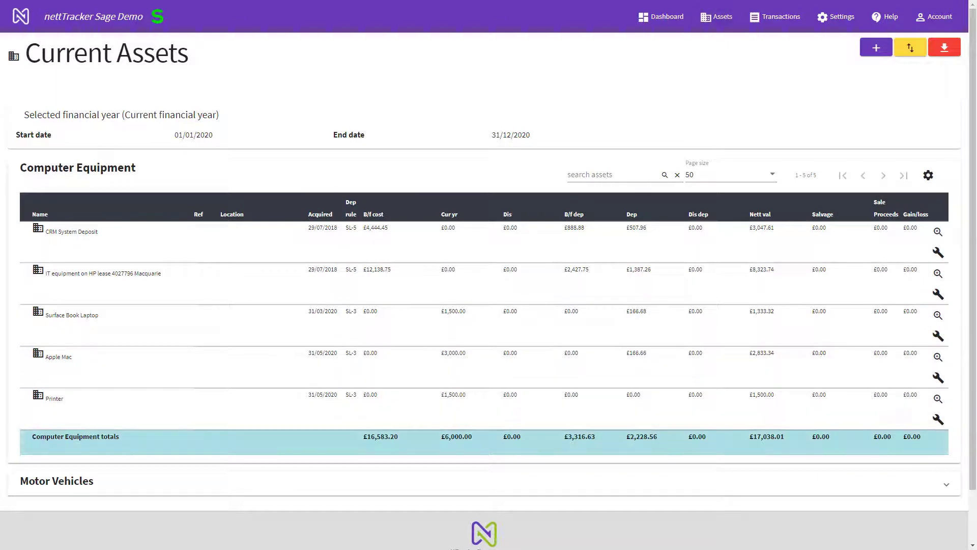
left_click(451, 399)
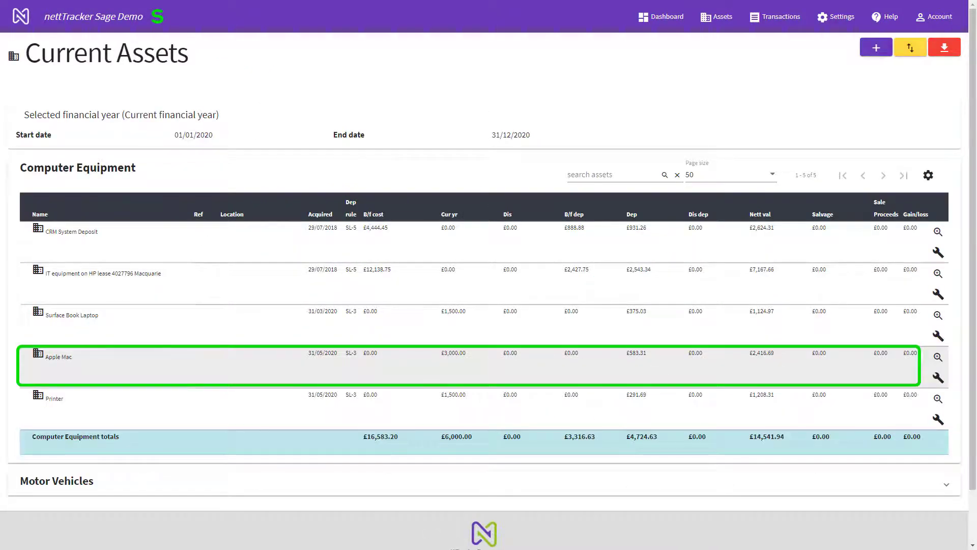
left_click(938, 377)
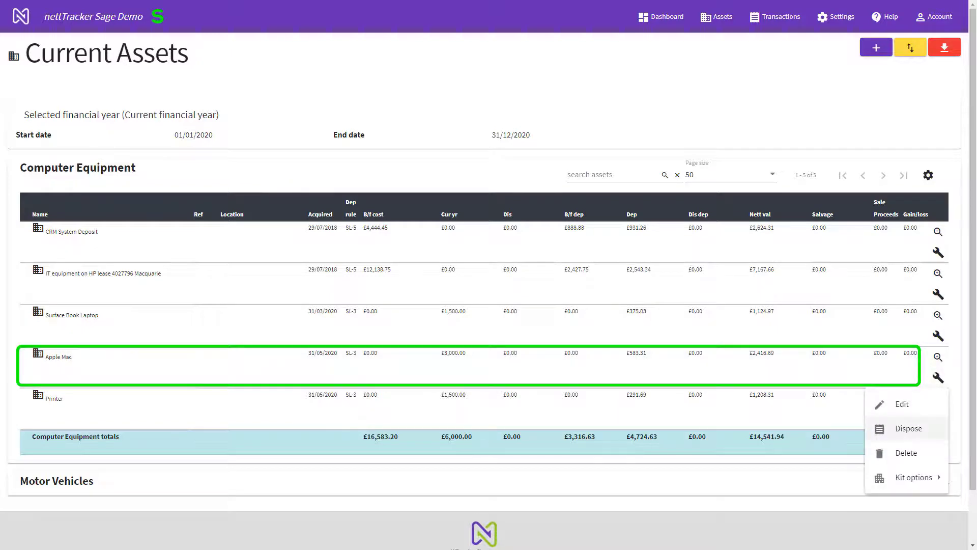
left_click(908, 428)
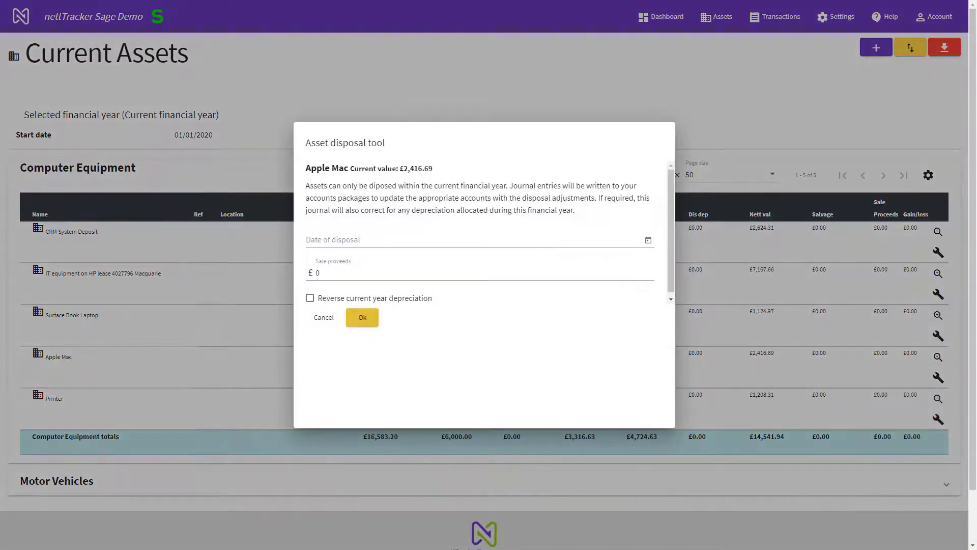
left_click(649, 241)
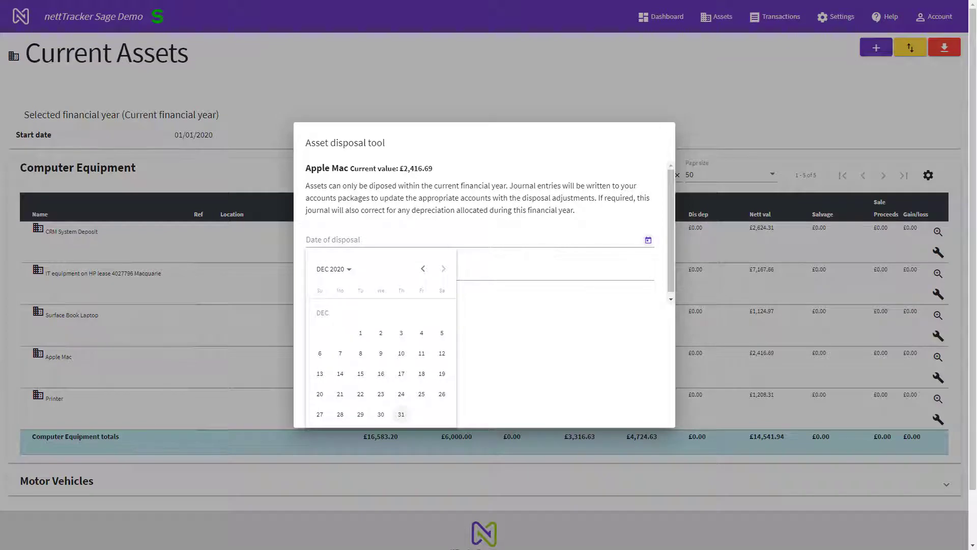
left_click(423, 268)
left_click(401, 394)
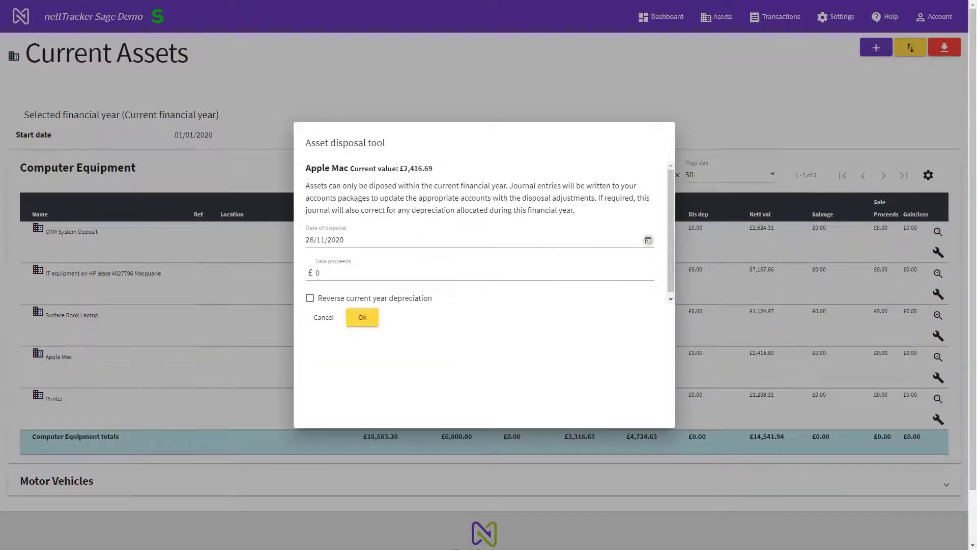
key("Tab")
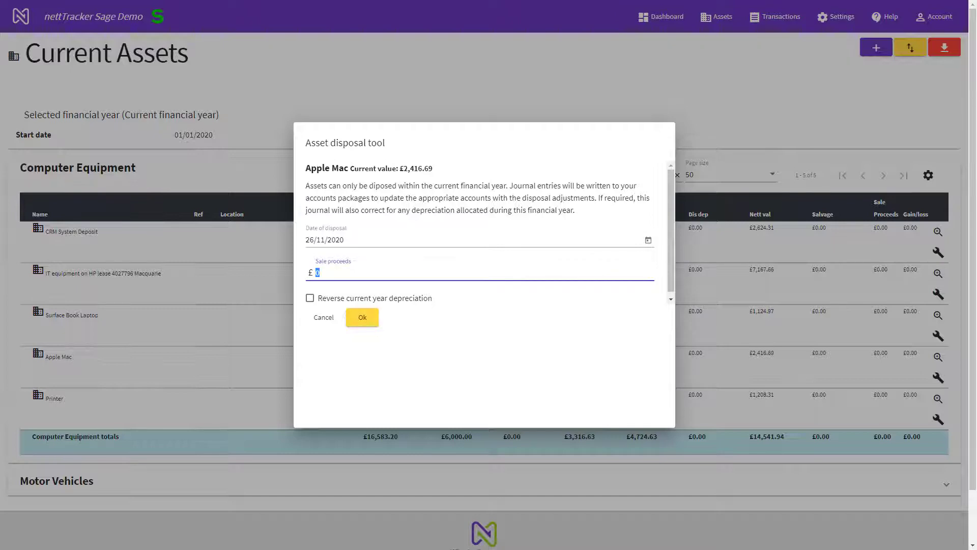
key("BackSpace")
type("2500")
key("Return")
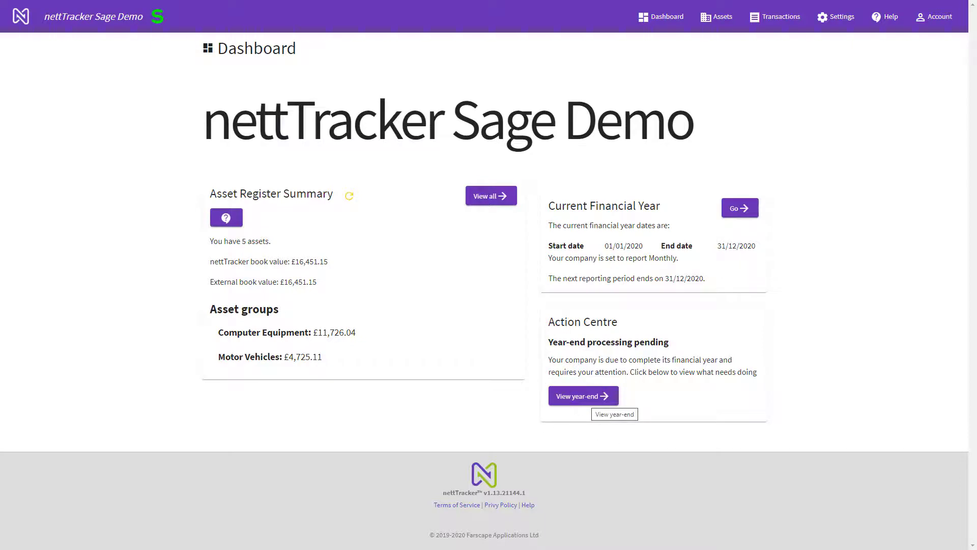
- Open the pending year-end processing for the current financial year and set the Computer Equipment list's page size to 75
left_click(591, 398)
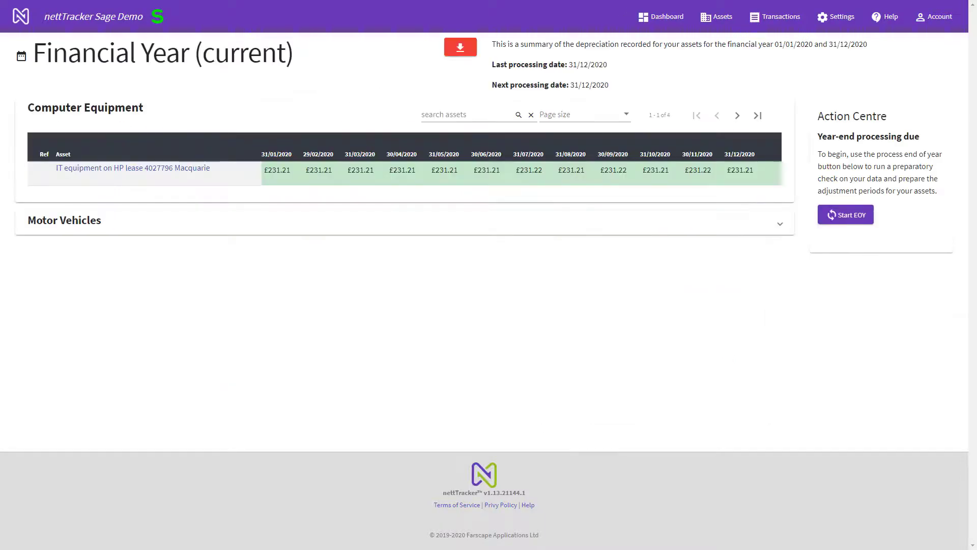
left_click(585, 115)
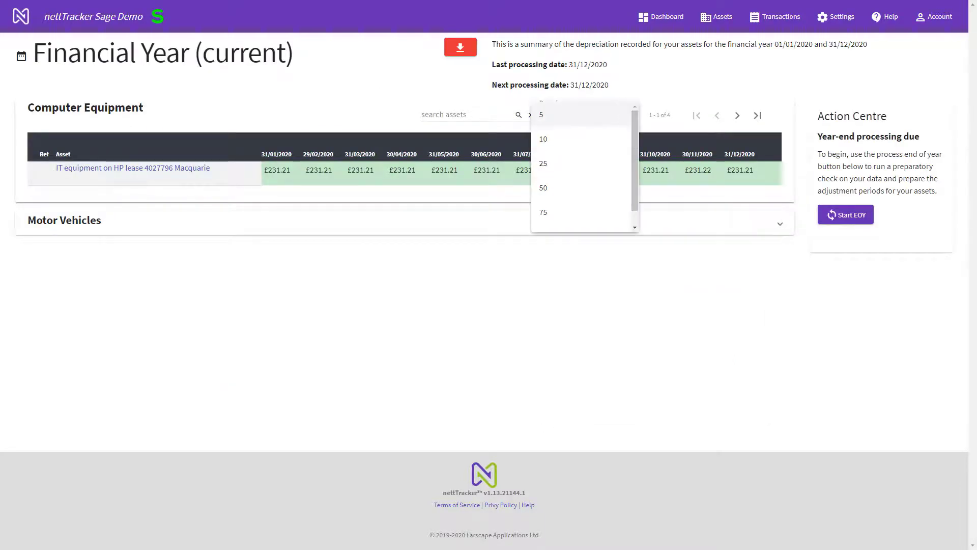
left_click(548, 212)
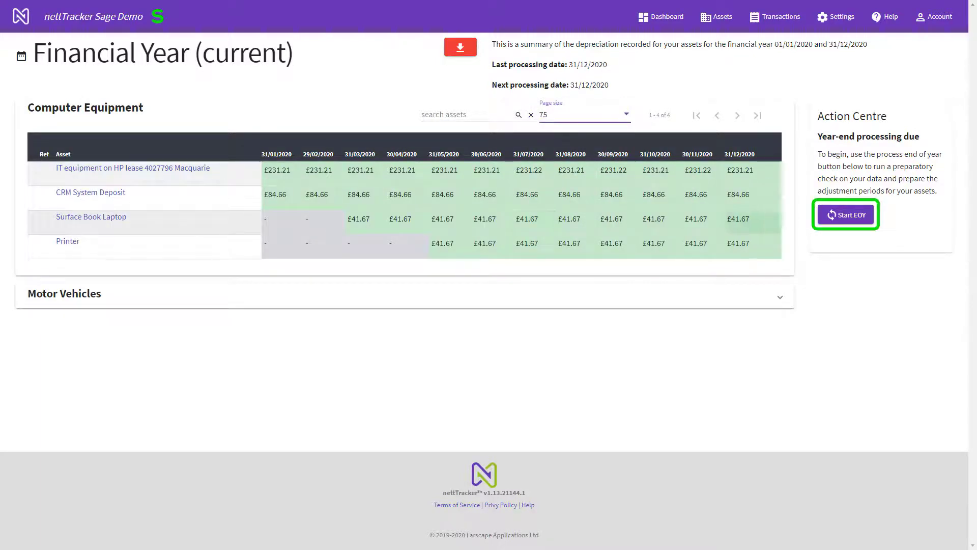
- Run the year-end checks and complete the year-end process with new end-of-year date 31/12/2021 and end-of-year journals posted
left_click(846, 215)
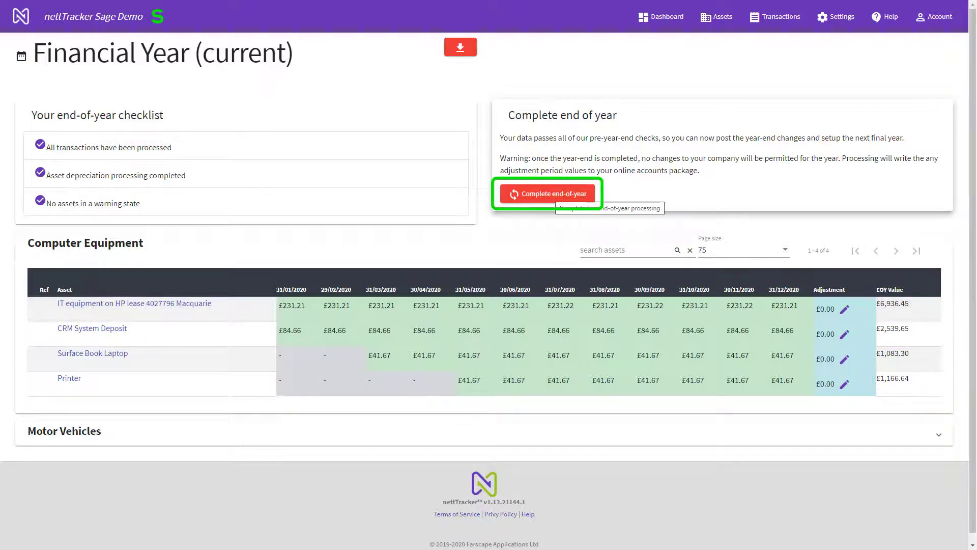
left_click(547, 193)
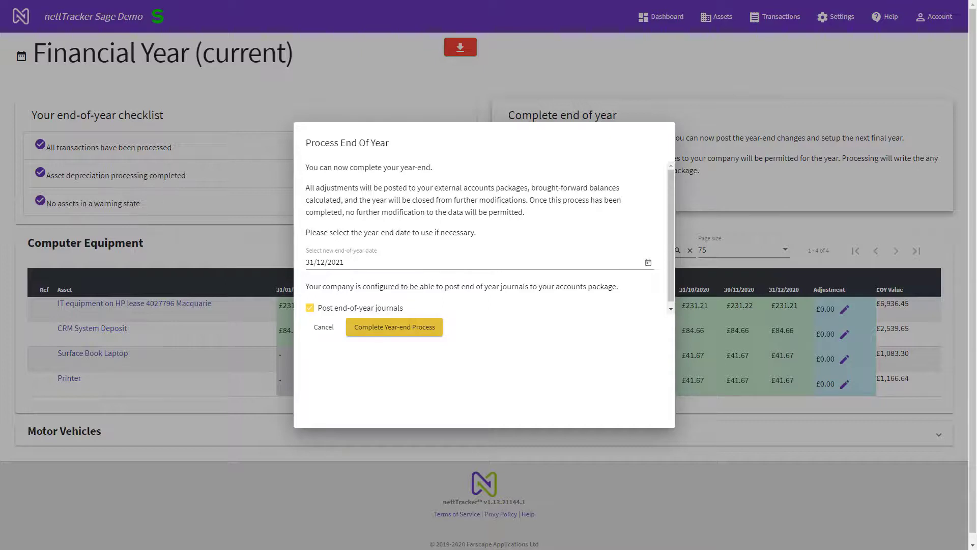
left_click(394, 327)
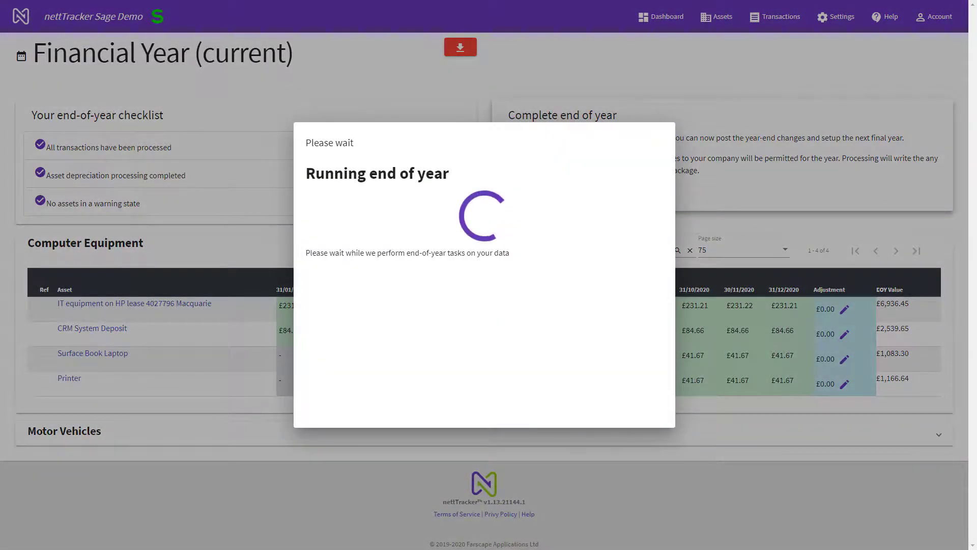